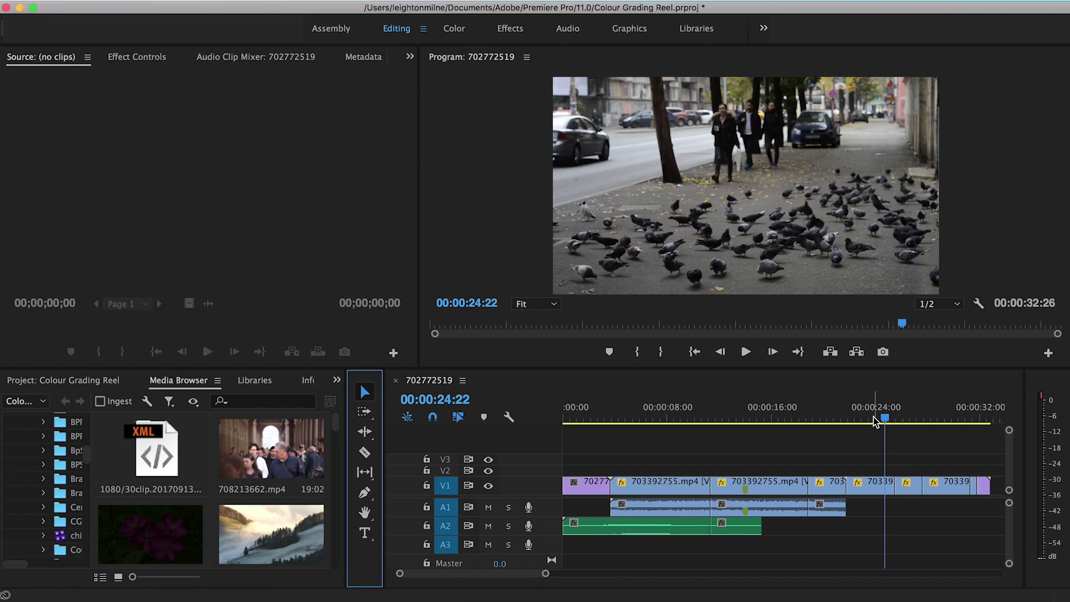
# Make two razor cuts on the V1 clip near 24 seconds.
pyautogui.click(365, 452)
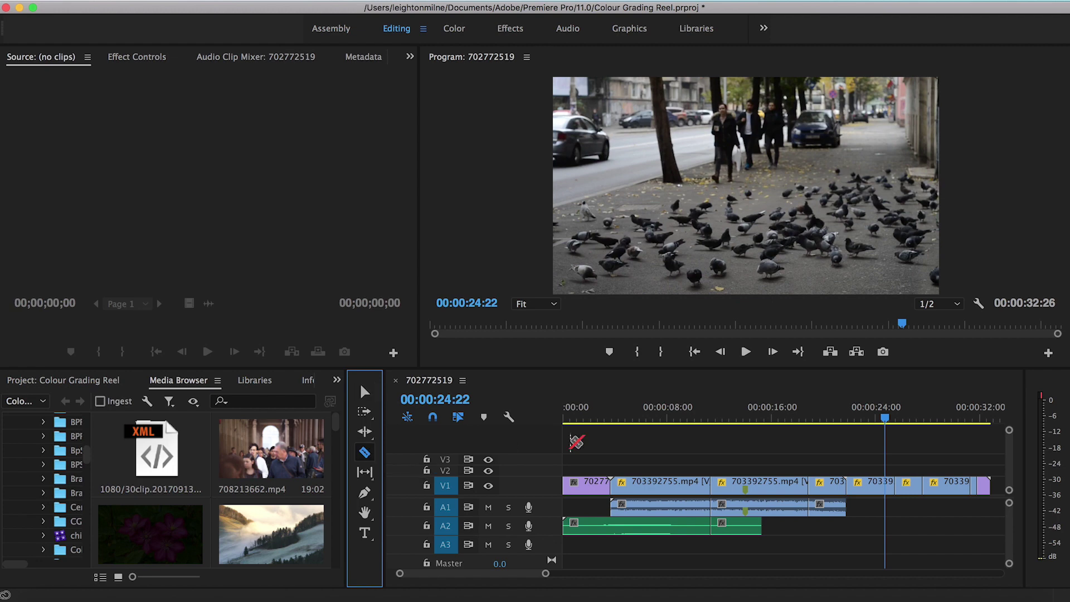
pyautogui.click(869, 488)
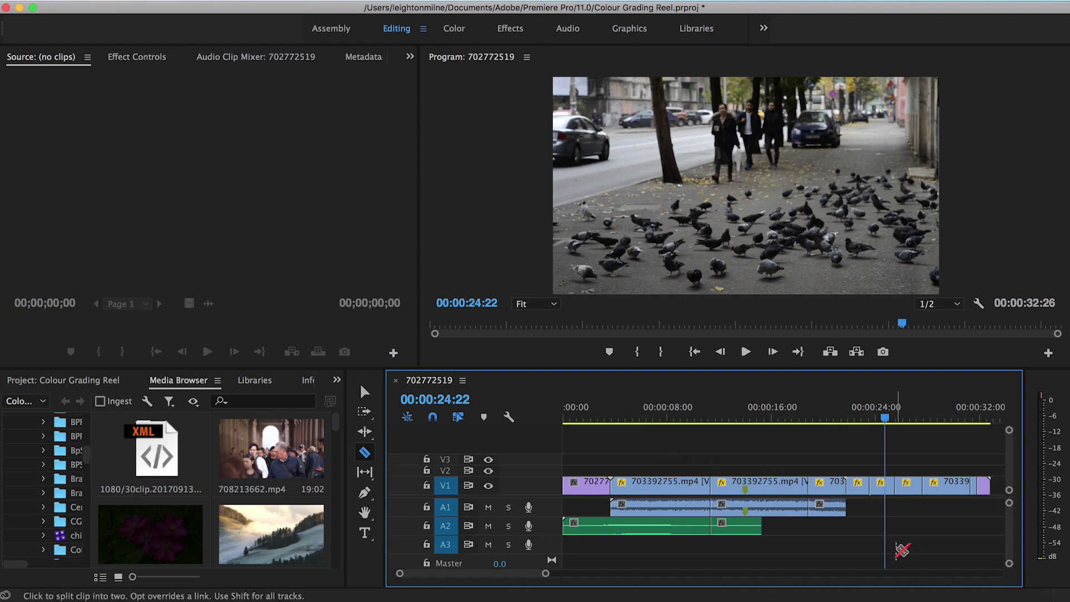
pyautogui.press('v')
pyautogui.press('c')
pyautogui.click(871, 484)
pyautogui.press('v')
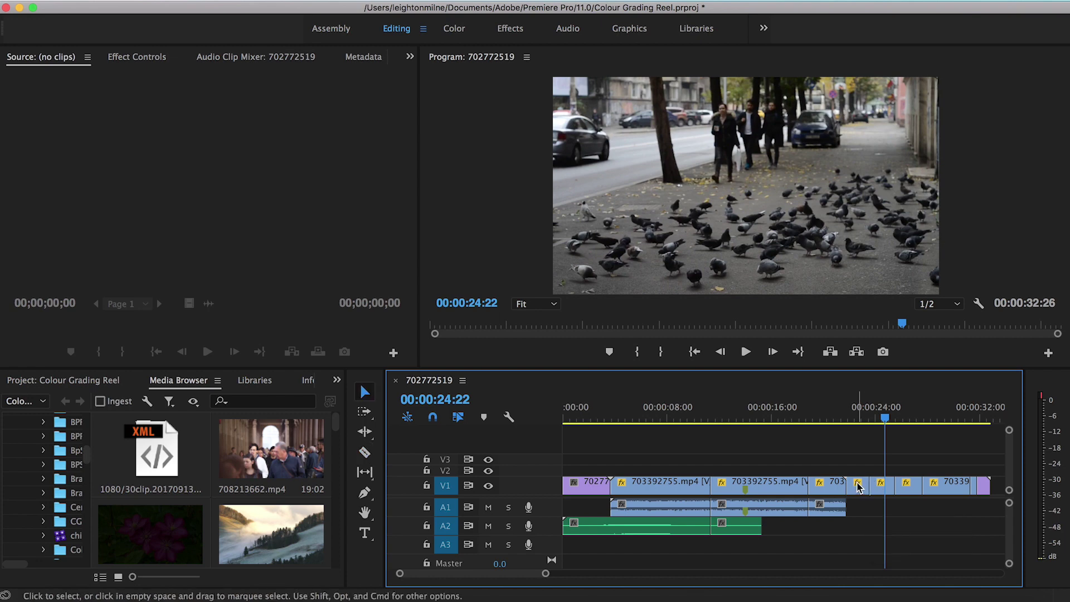
# Delete the short piece between the cuts and ripple-delete the remaining gap on V1.
pyautogui.click(858, 488)
pyautogui.press('Delete')
pyautogui.click(859, 489)
pyautogui.press('Delete')
pyautogui.moveTo(870, 417); pyautogui.dragTo(845, 417)
pyautogui.click(56, 4)
# Open the Keyboard Shortcuts editor, cancel it unchanged, and scrub the playhead to about 14 seconds.
pyautogui.click(96, 77)
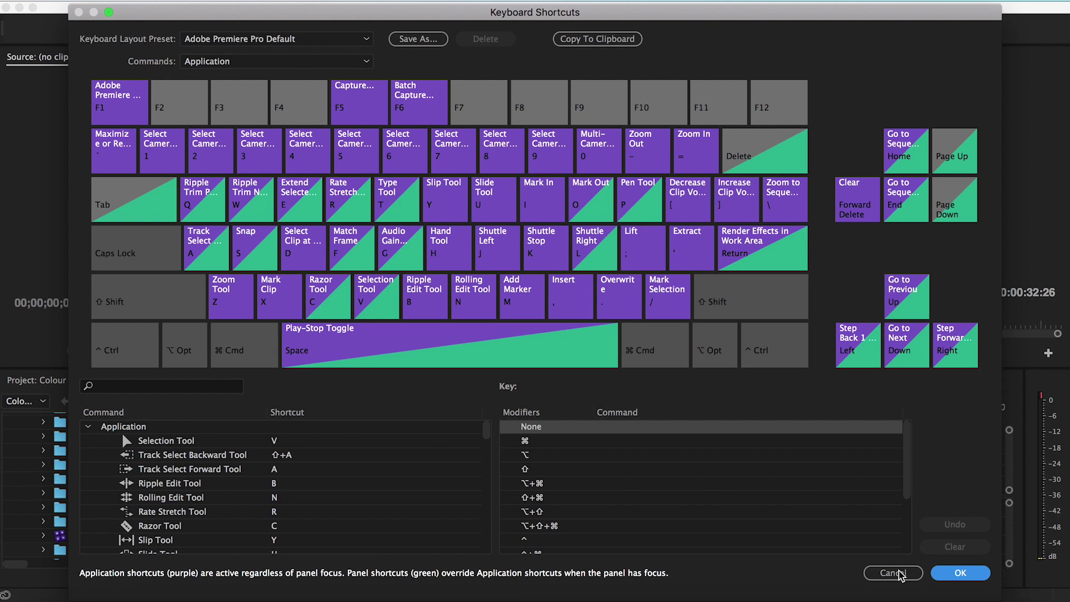
pyautogui.click(892, 573)
pyautogui.moveTo(638, 424); pyautogui.dragTo(738, 423)
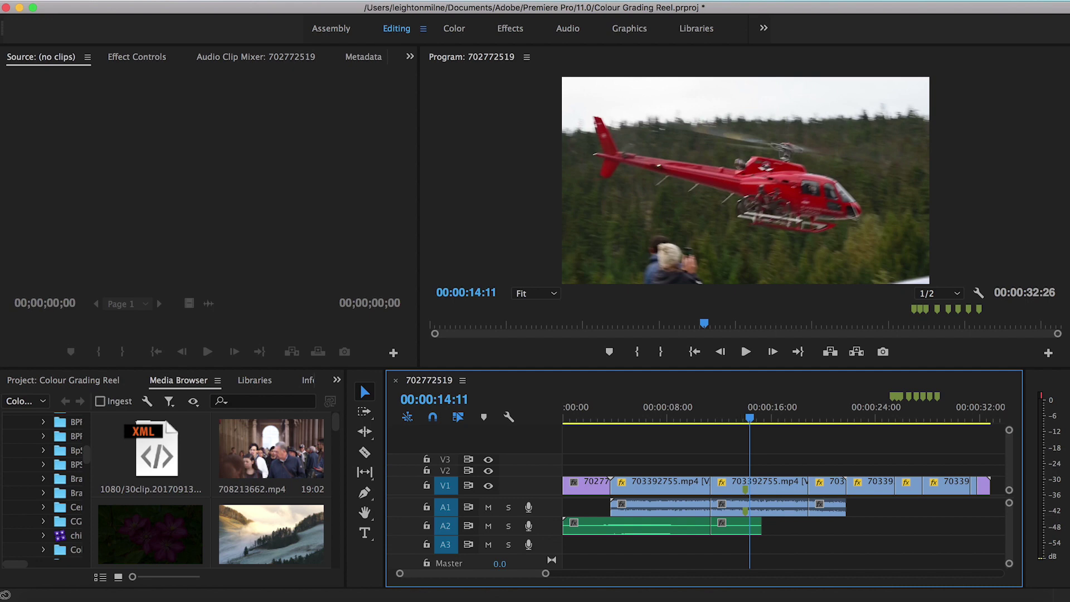
# With the playhead parked at 00:00:14:11, bring up the Premiere Pro application menu.
pyautogui.click(90, 1)
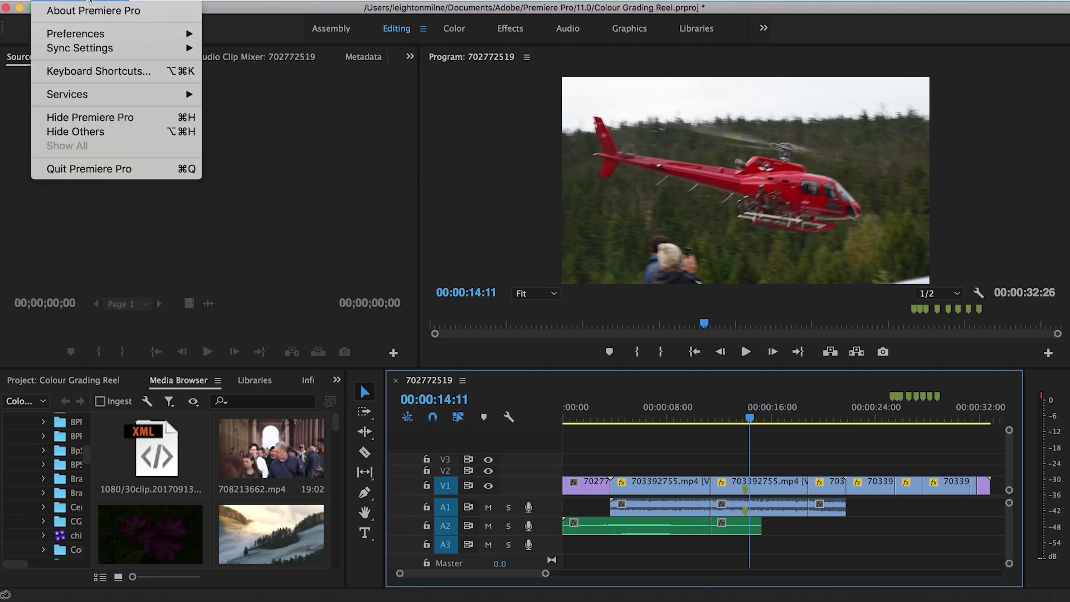
# Switch the Keyboard Shortcuts layout preset from Adobe Premiere Pro Default to [Custom].
pyautogui.click(78, 74)
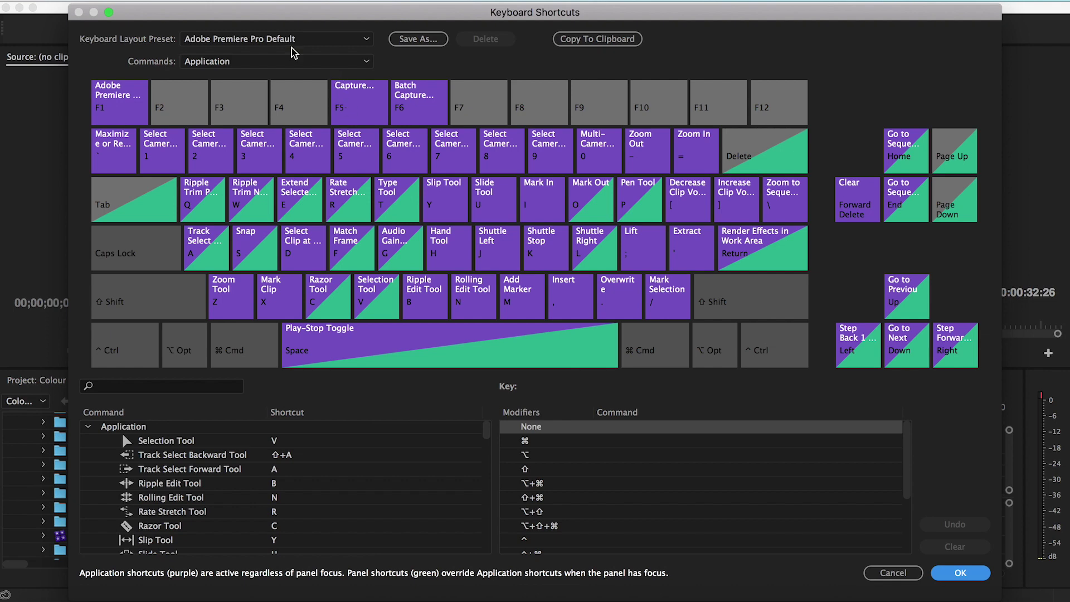
pyautogui.click(228, 44)
pyautogui.click(226, 111)
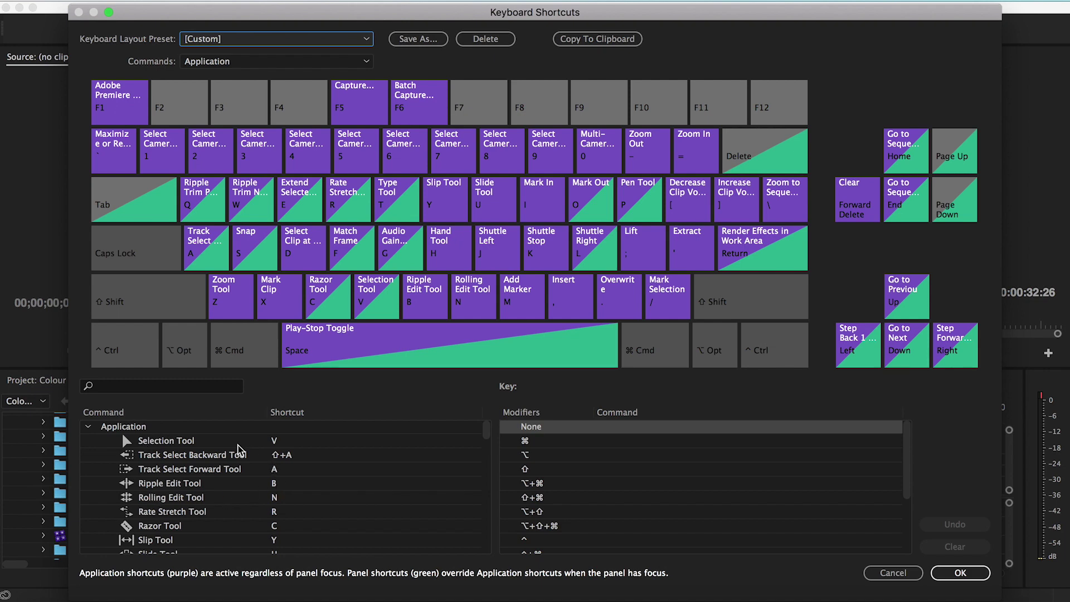
# Search 'dele' and add X as an extra Clear shortcut alongside Forward Delete, then apply.
pyautogui.click(172, 386)
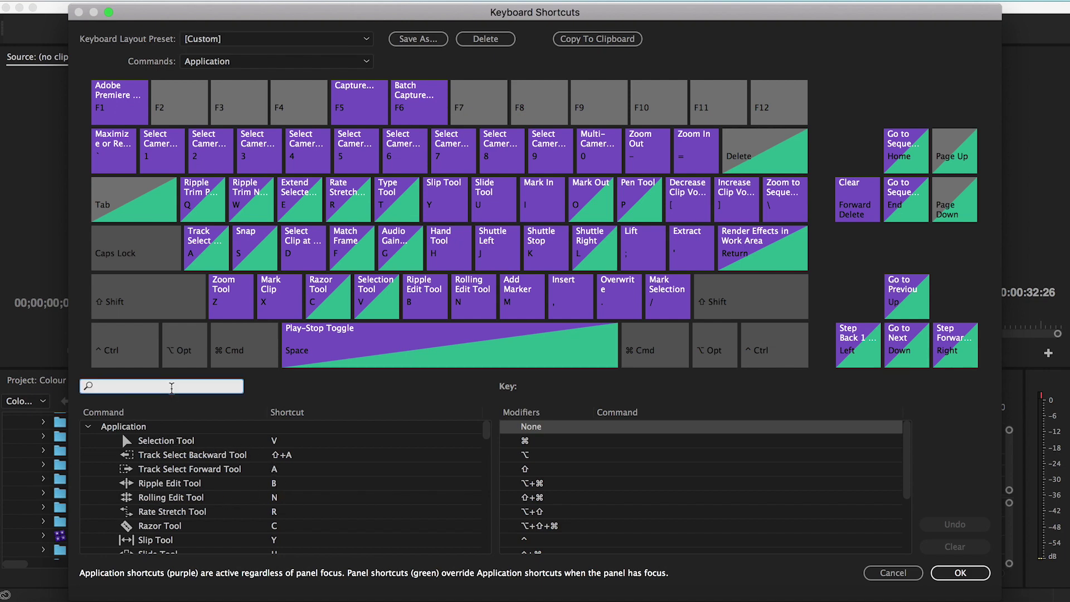
pyautogui.write('de')
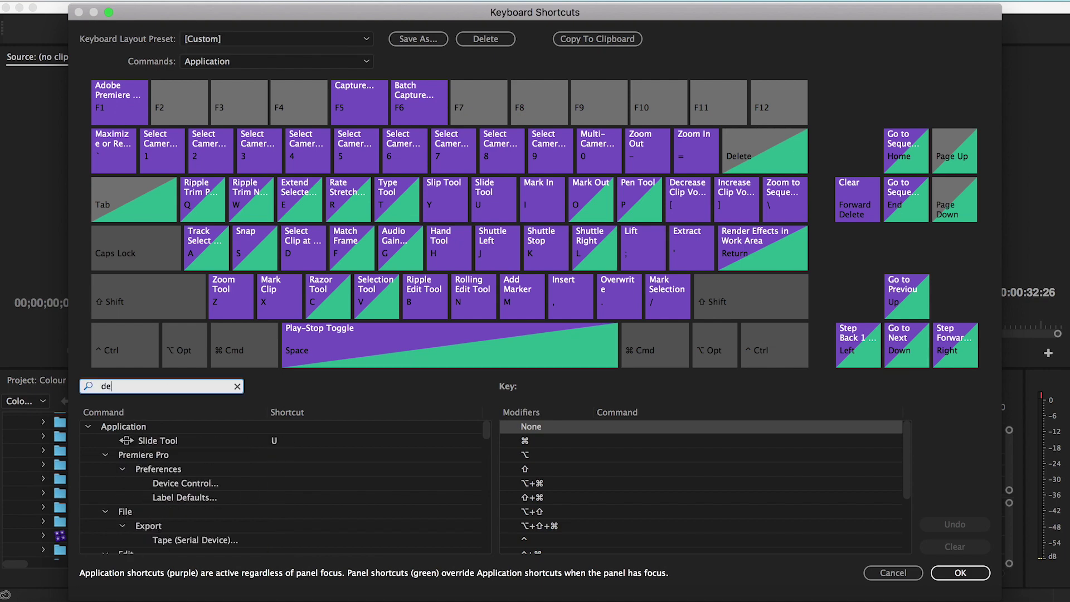
pyautogui.write('le')
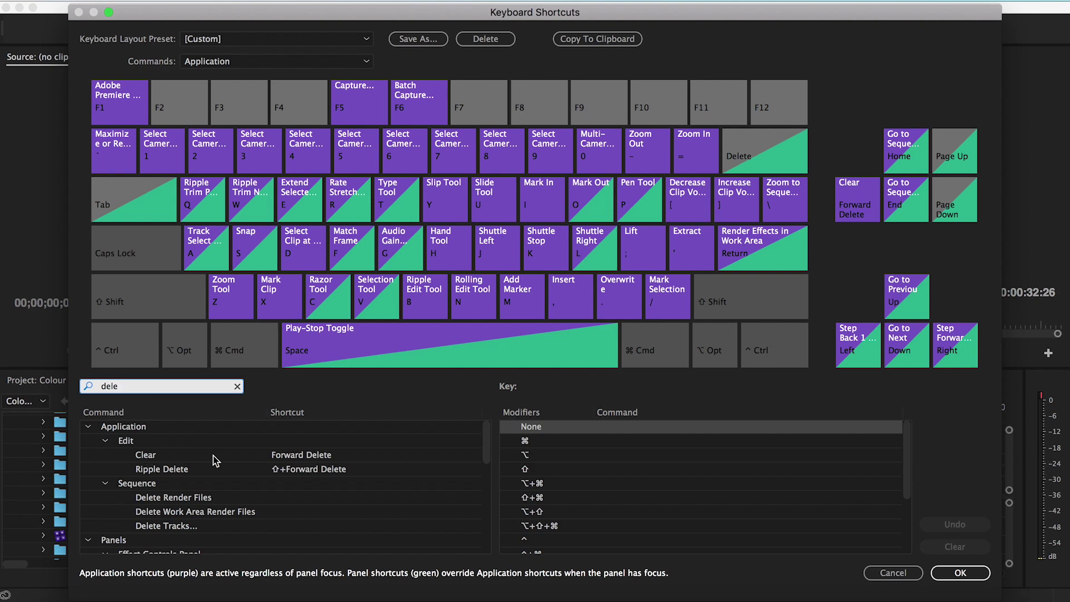
pyautogui.click(290, 461)
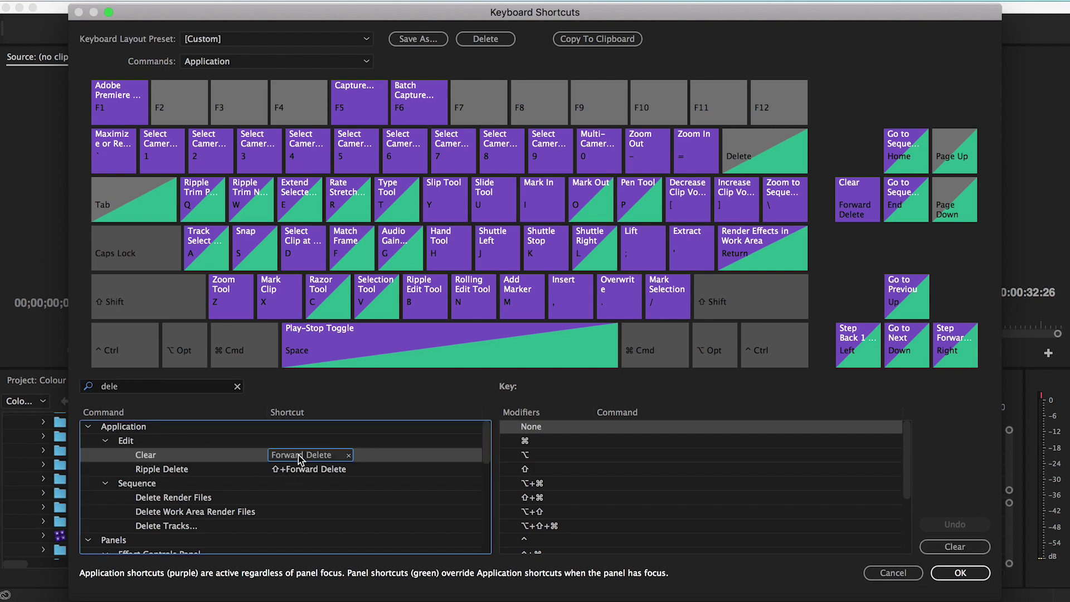
pyautogui.click(366, 458)
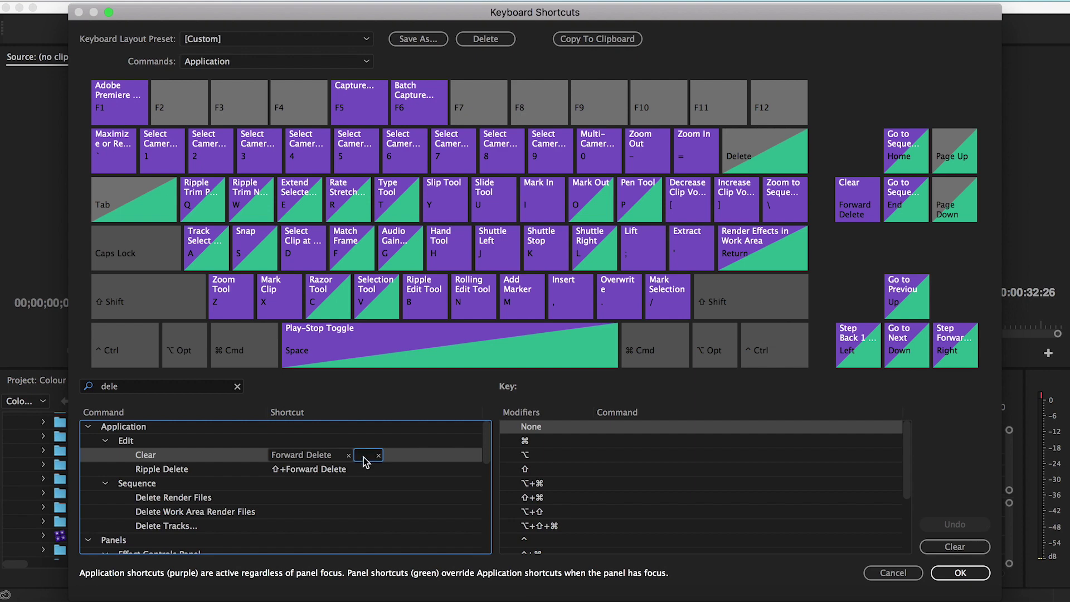
pyautogui.write('xt')
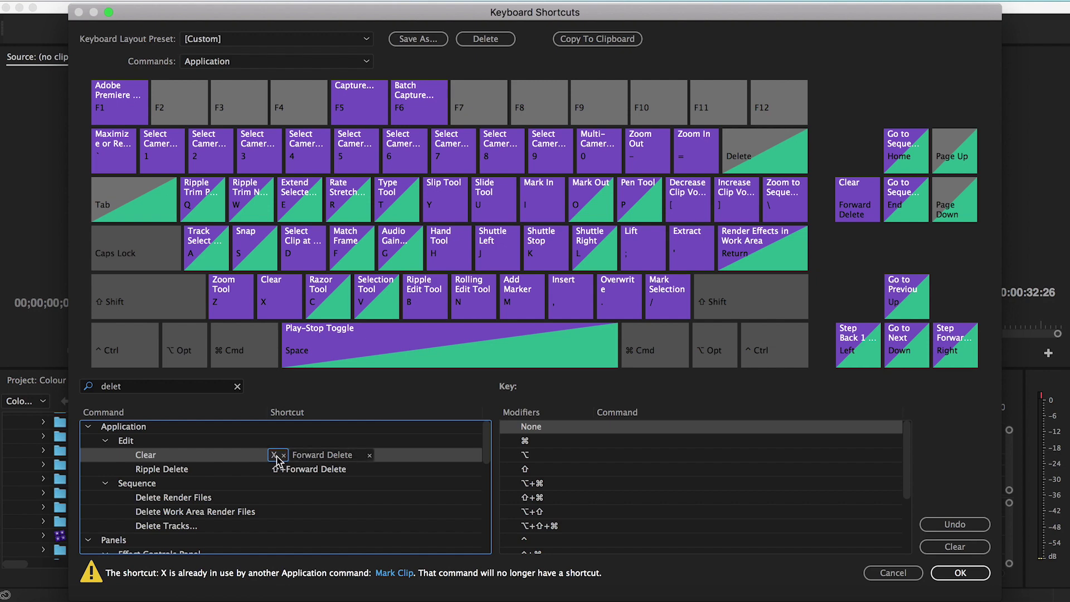
pyautogui.click(956, 574)
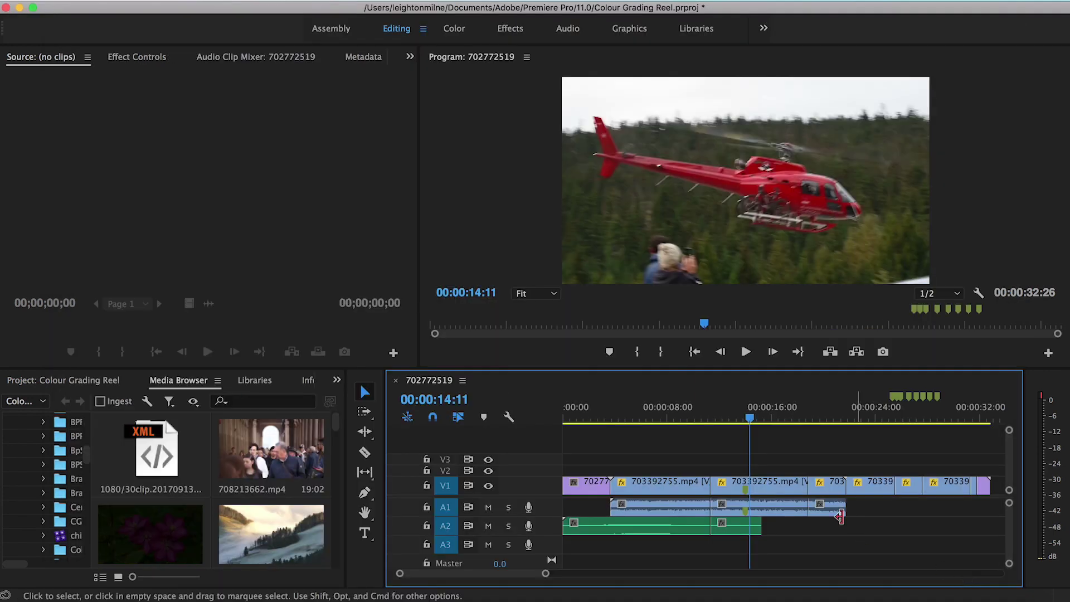
# Remove the second 703392755.mp4 clip with the new shortcut, then reopen Keyboard Shortcuts via Option+Cmd+K.
pyautogui.hotkey('shift', 'Left')
pyautogui.click(757, 485)
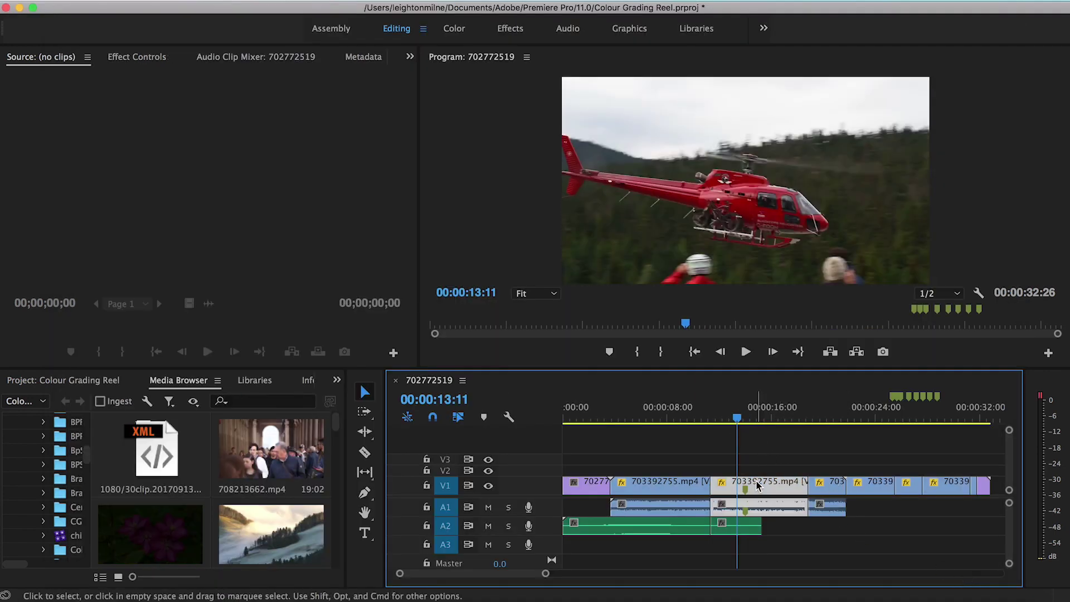
pyautogui.press('Delete')
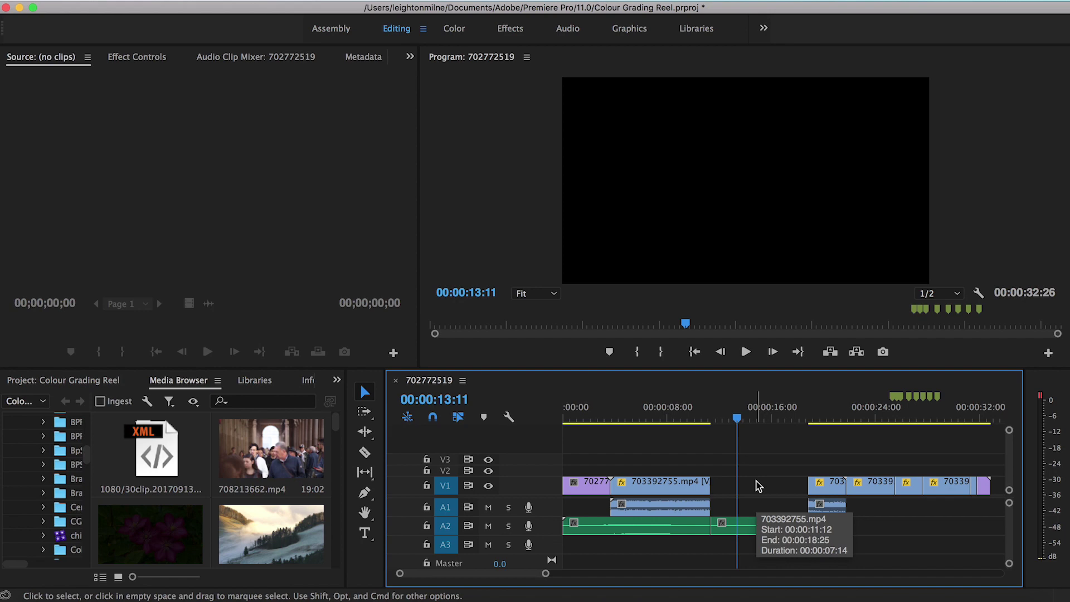
pyautogui.press('alt+super+k')
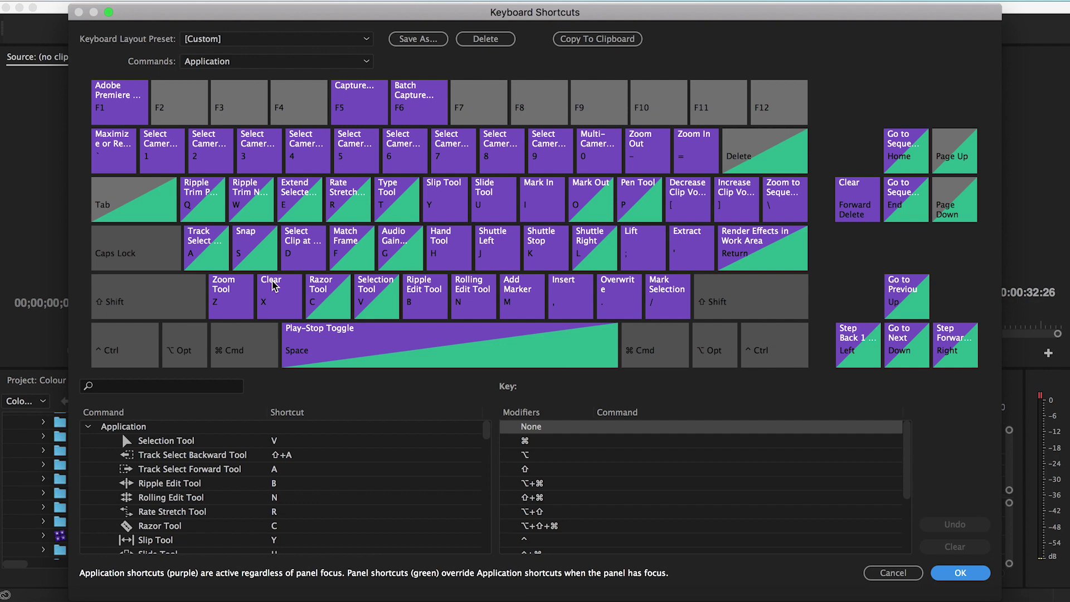
# Search 'ripple' and assign Z to Timeline panel Ripple Delete, overriding Zoom Tool, then apply.
pyautogui.click(183, 386)
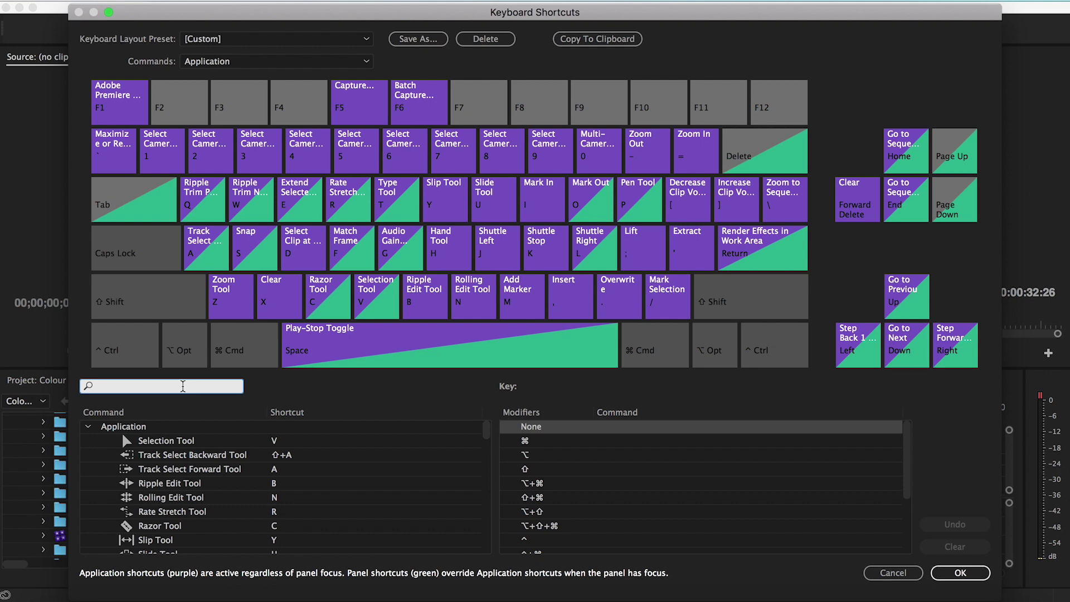
pyautogui.write('ripple')
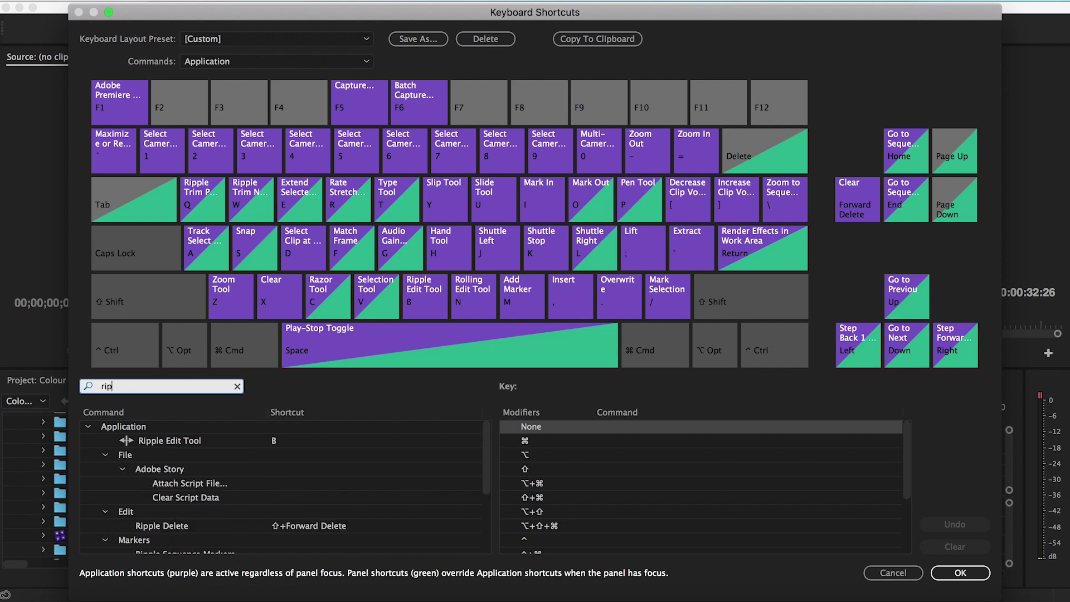
pyautogui.scroll(-2, 281, 548)
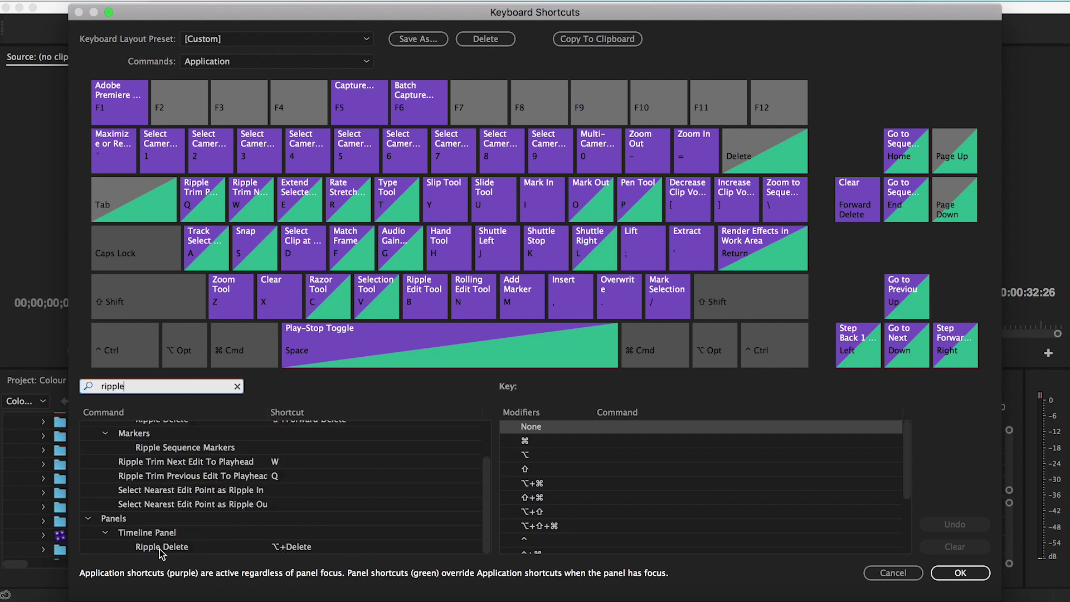
pyautogui.click(333, 550)
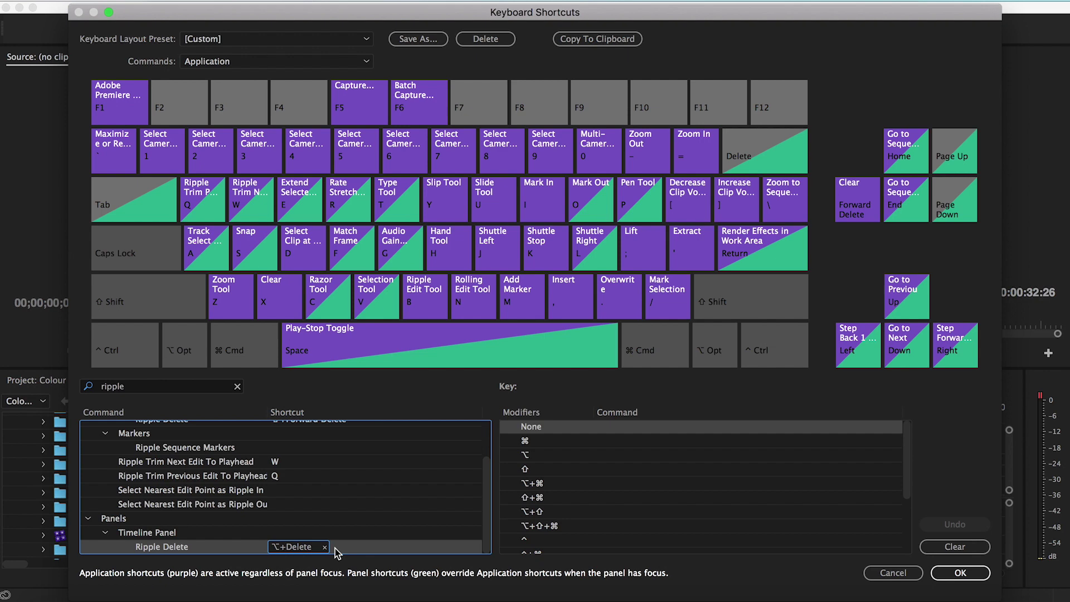
pyautogui.click(336, 551)
pyautogui.press('z')
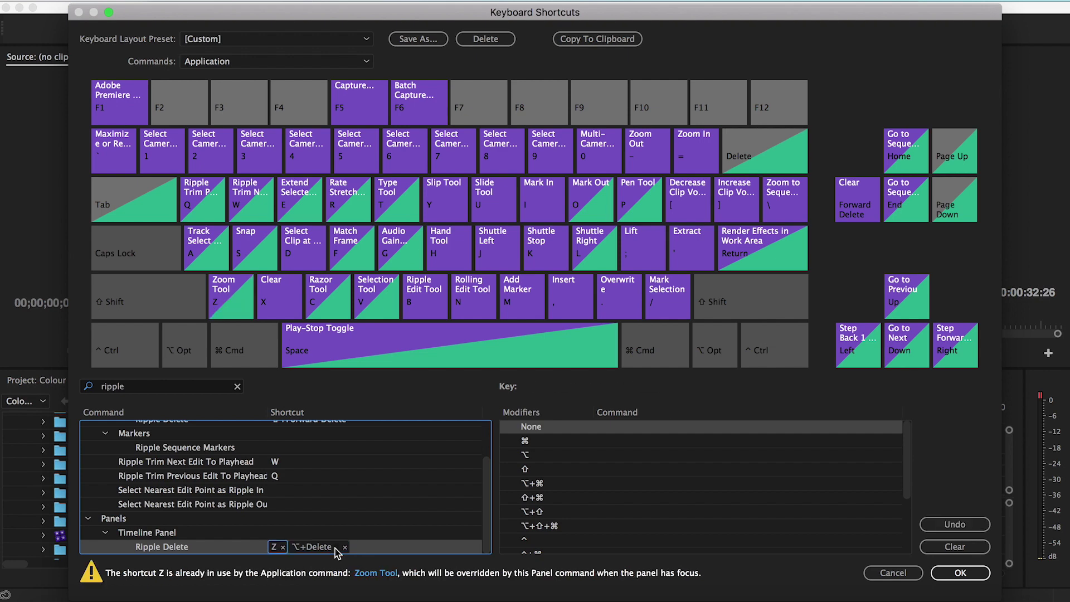
pyautogui.click(940, 574)
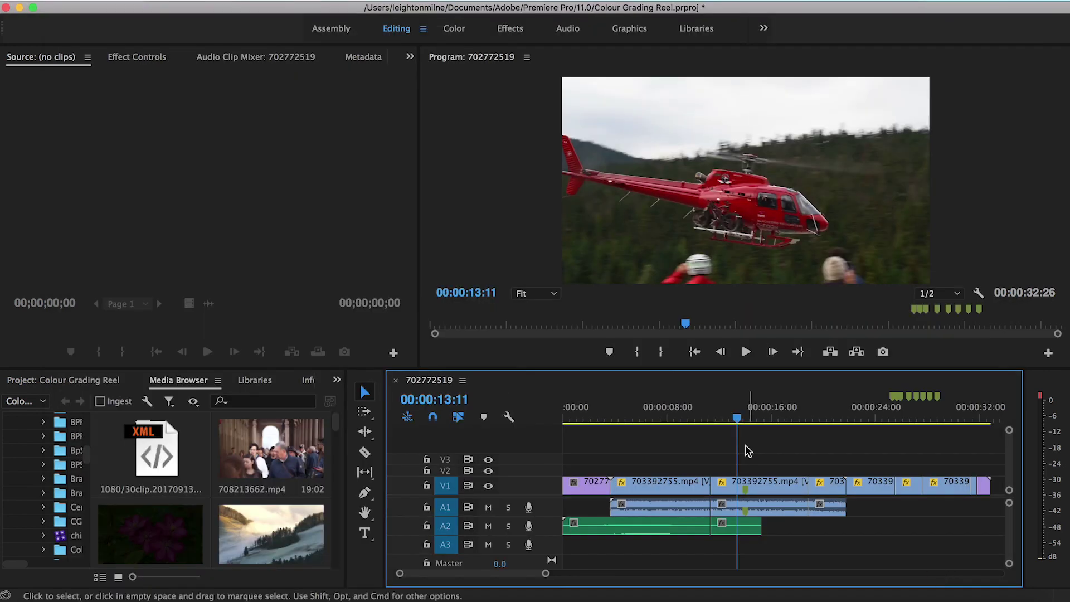
pyautogui.click(783, 483)
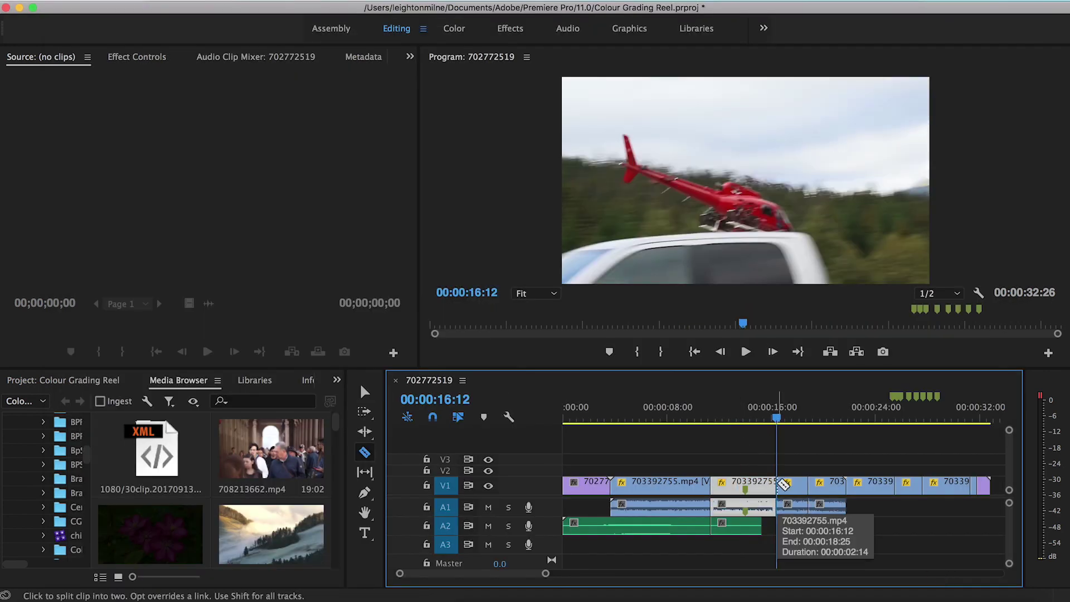
pyautogui.press('v')
pyautogui.press('q')
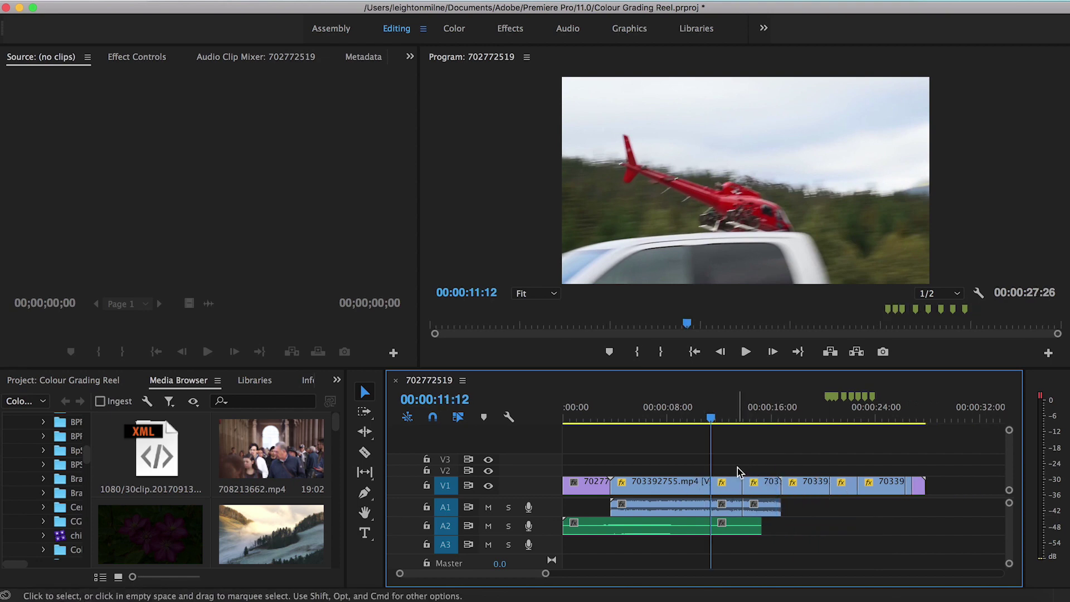
pyautogui.click(748, 422)
pyautogui.moveTo(748, 428); pyautogui.dragTo(902, 502)
pyautogui.click(691, 410)
pyautogui.press('space')
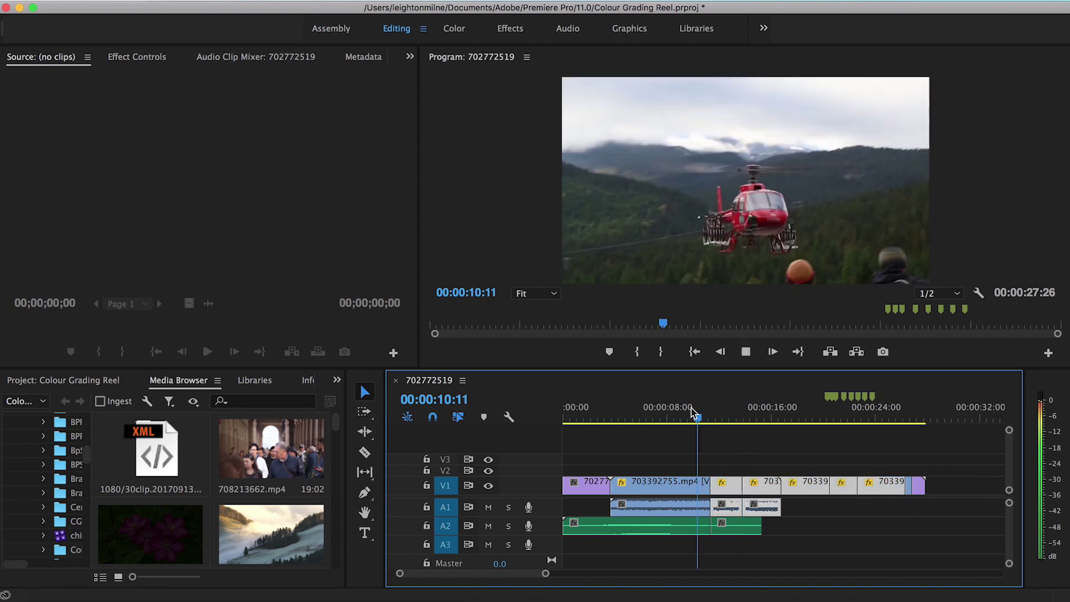
pyautogui.press('space')
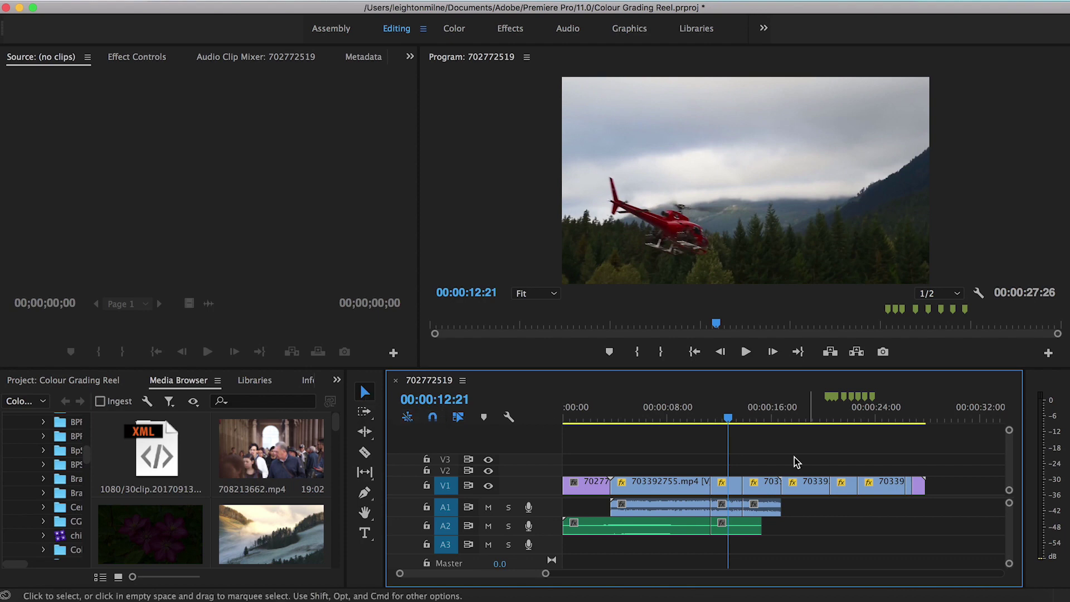
pyautogui.press('a')
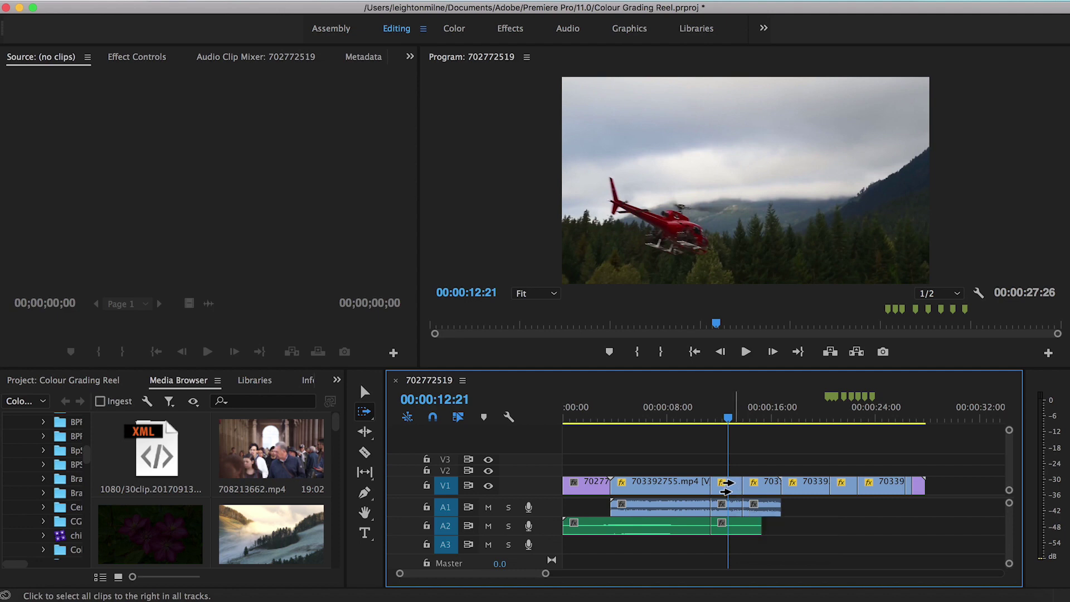
pyautogui.click(725, 486)
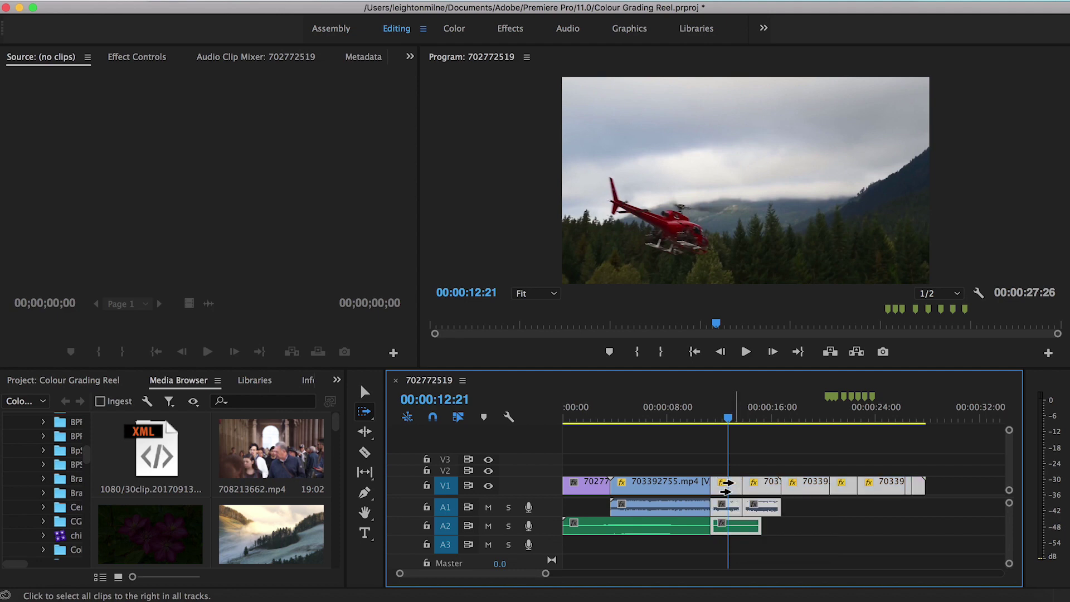
pyautogui.moveTo(725, 486); pyautogui.dragTo(783, 488)
pyautogui.press('Escape')
pyautogui.press('v')
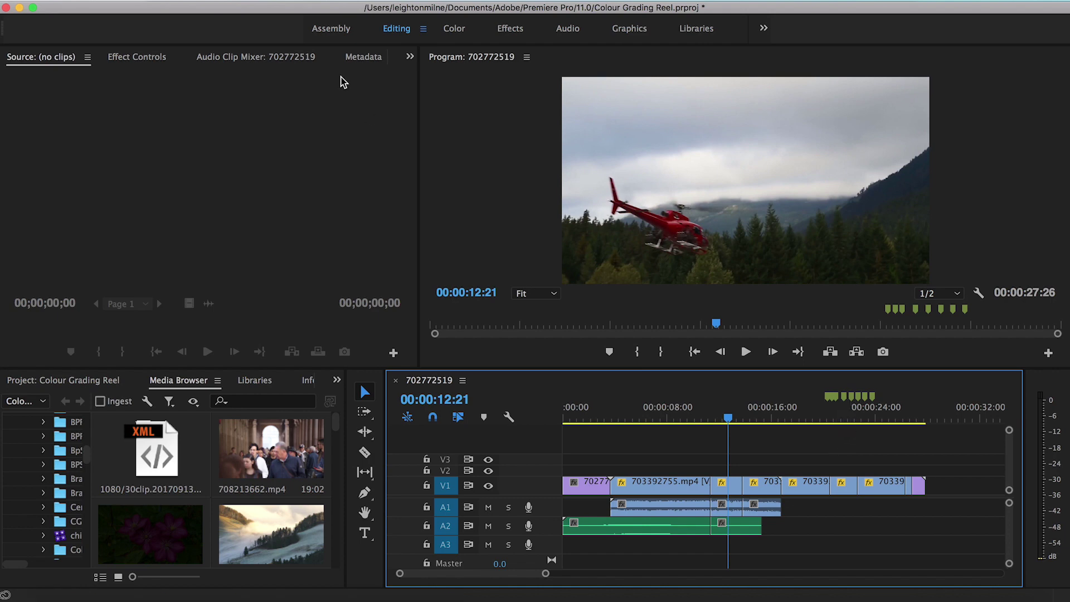
# In Keyboard Shortcuts, search 'nest' and assign S to the Nest command, taking it from Snap.
pyautogui.click(61, 1)
pyautogui.click(97, 72)
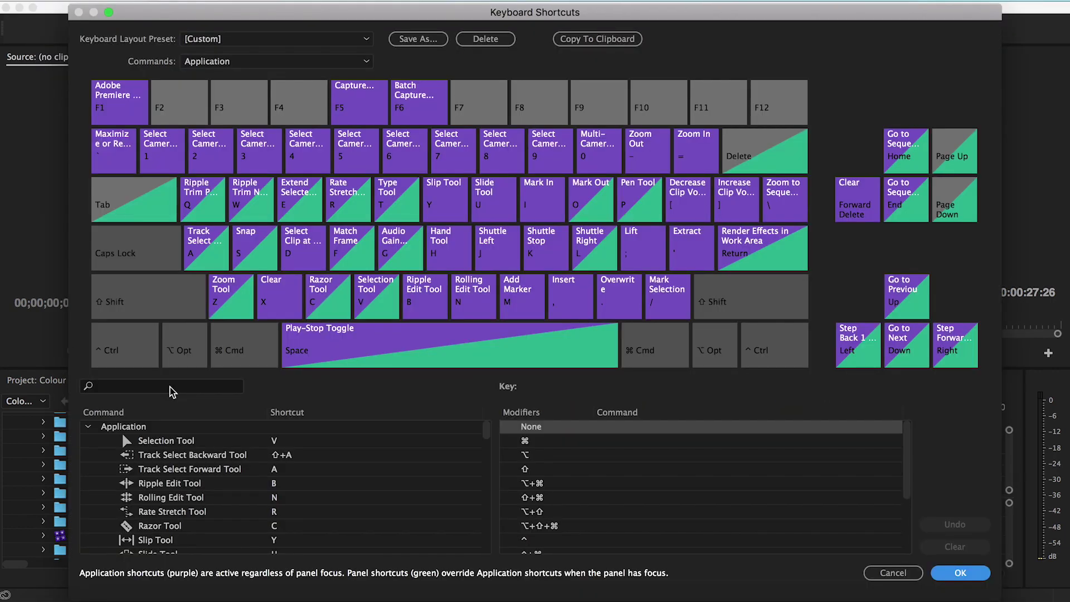
pyautogui.click(170, 387)
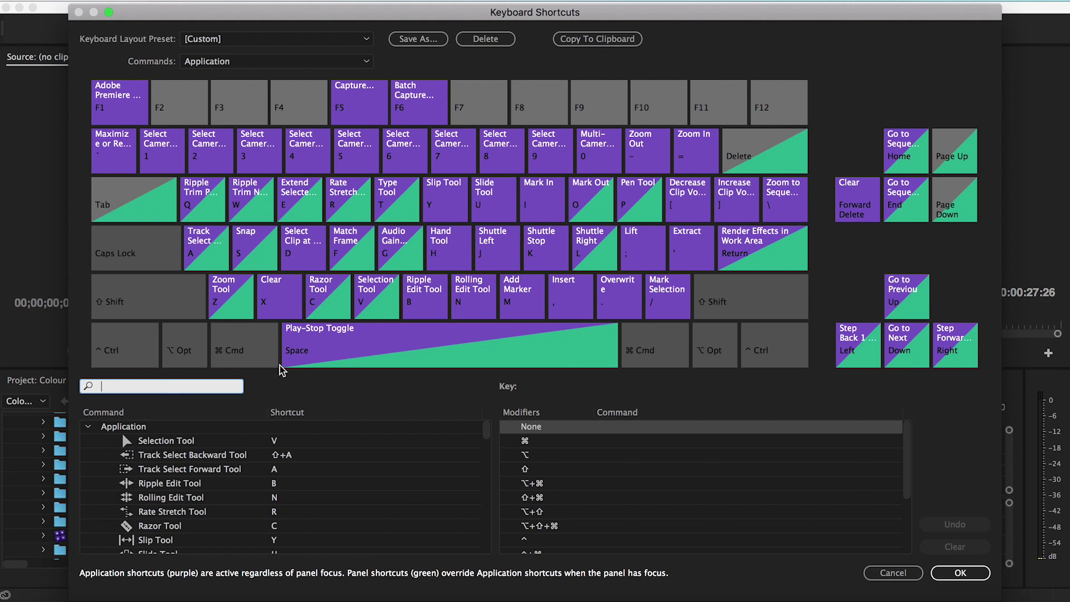
pyautogui.write('nest')
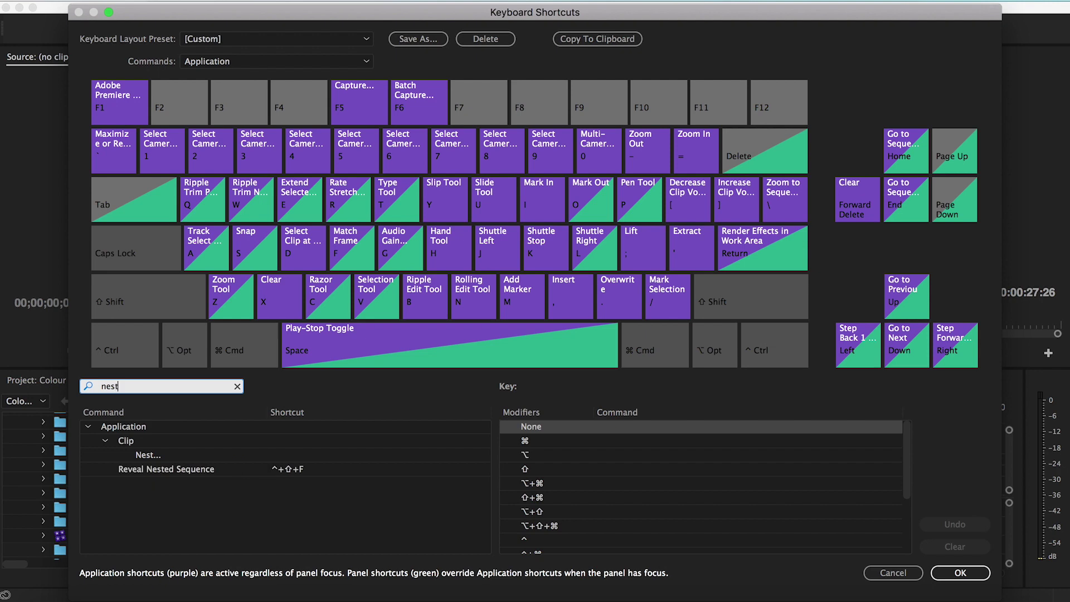
pyautogui.click(282, 455)
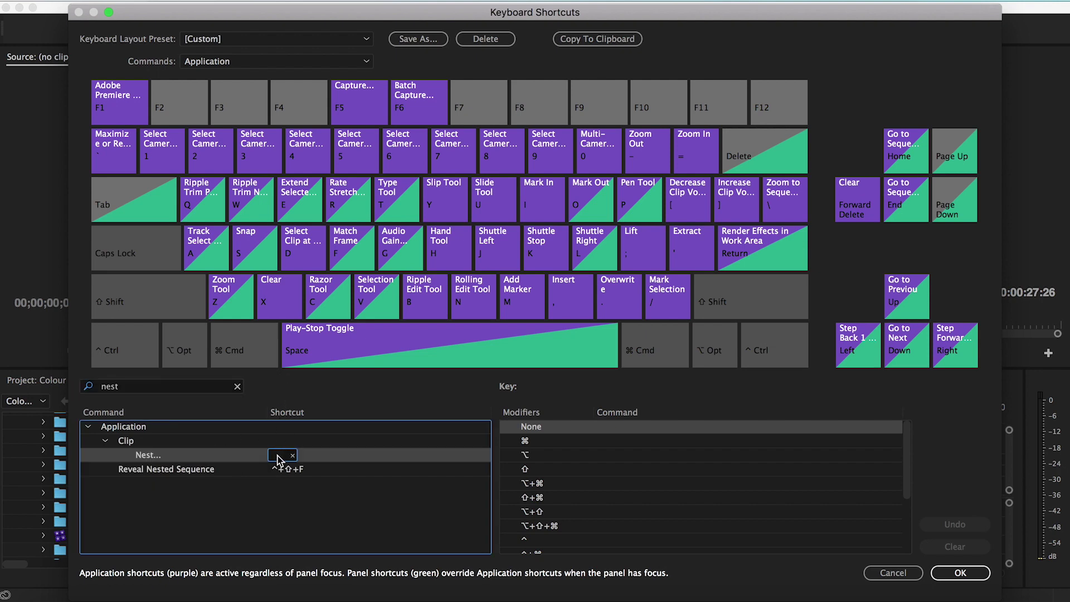
pyautogui.press('s')
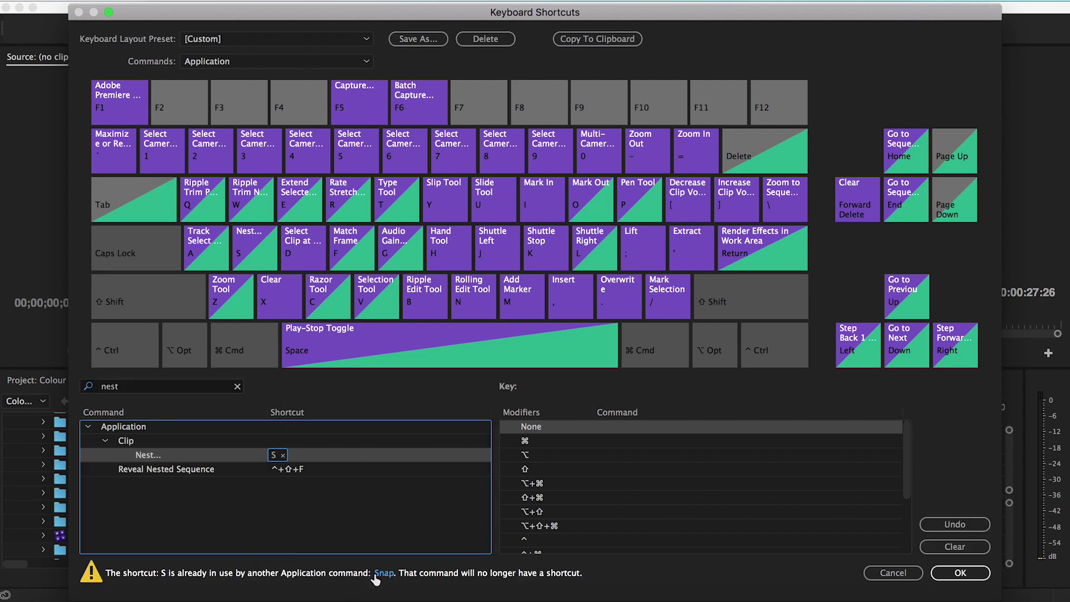
# Save the shortcut change and select the short clips around 14 seconds on the timeline.
pyautogui.click(950, 573)
pyautogui.click(745, 415)
pyautogui.moveTo(716, 463); pyautogui.dragTo(764, 488)
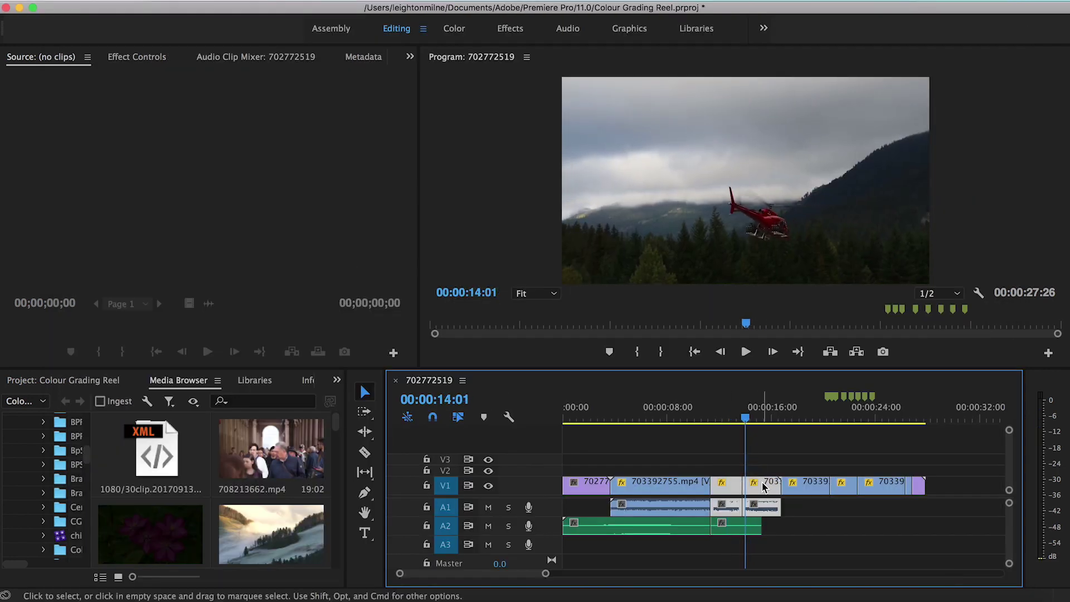
# Nest the selected clips using S, accepting the default Nested Sequence name.
pyautogui.press('s')
pyautogui.click(563, 321)
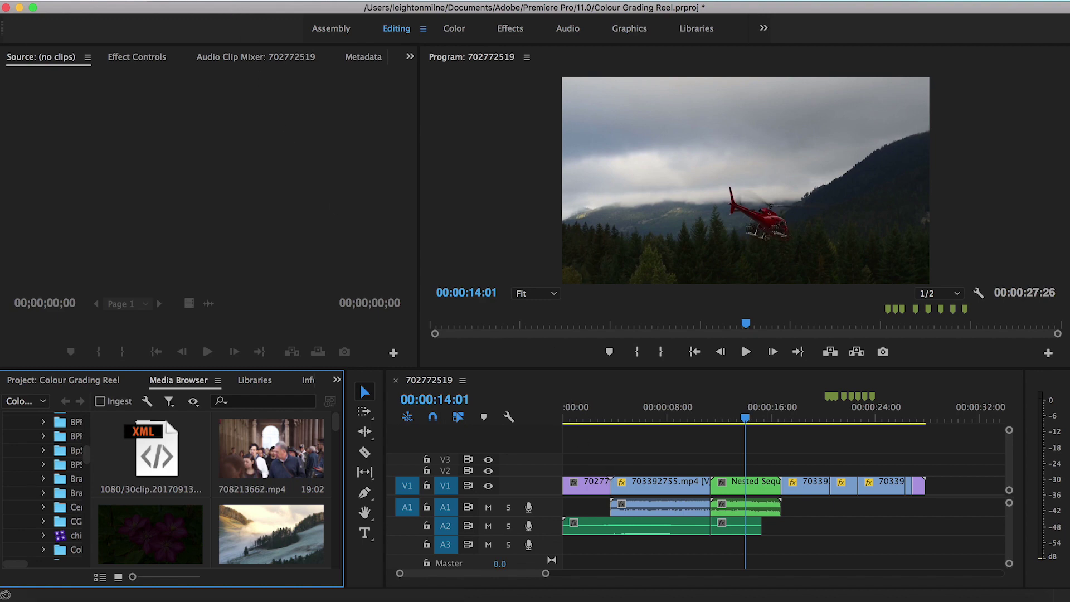
pyautogui.click(56, 1)
# Search 'link' and add D to Clip > Link, taking it from Select Clip at Playhead, then save.
pyautogui.click(100, 70)
pyautogui.write('lin')
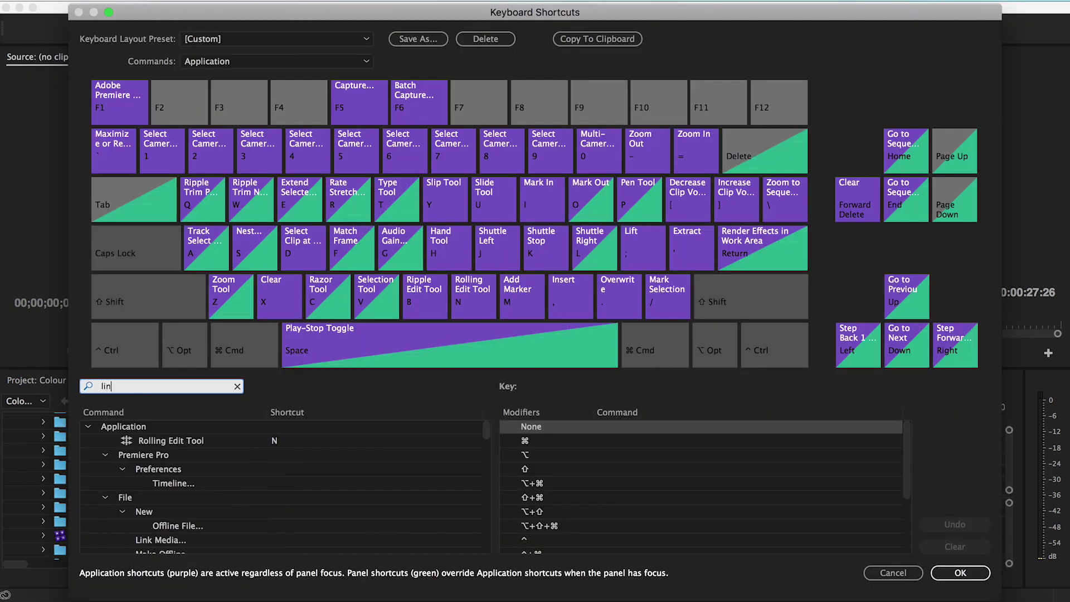
pyautogui.write('k')
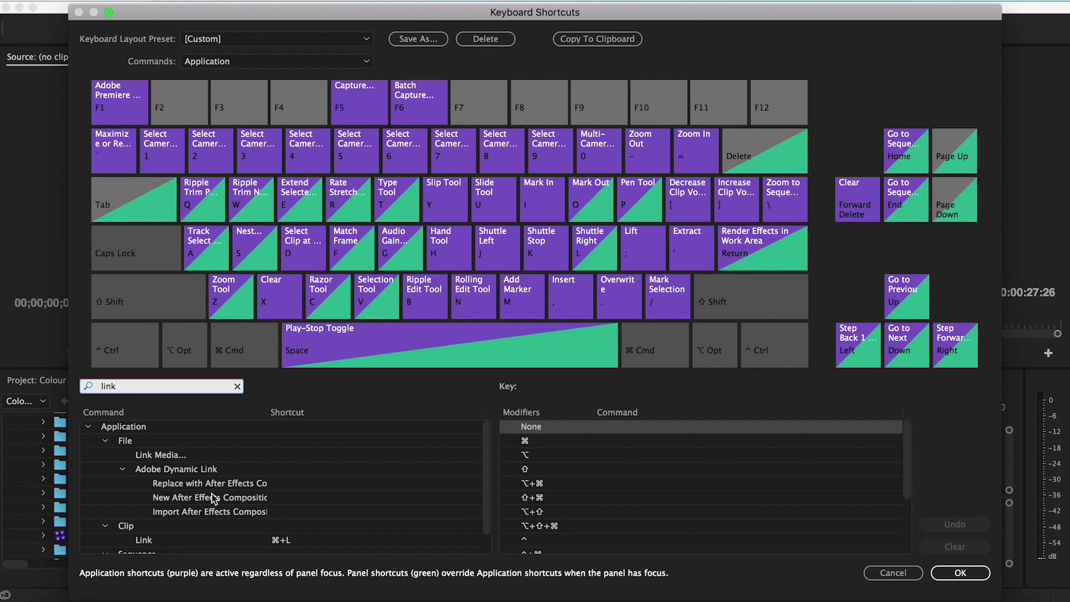
pyautogui.scroll(-1, 215, 499)
pyautogui.click(165, 518)
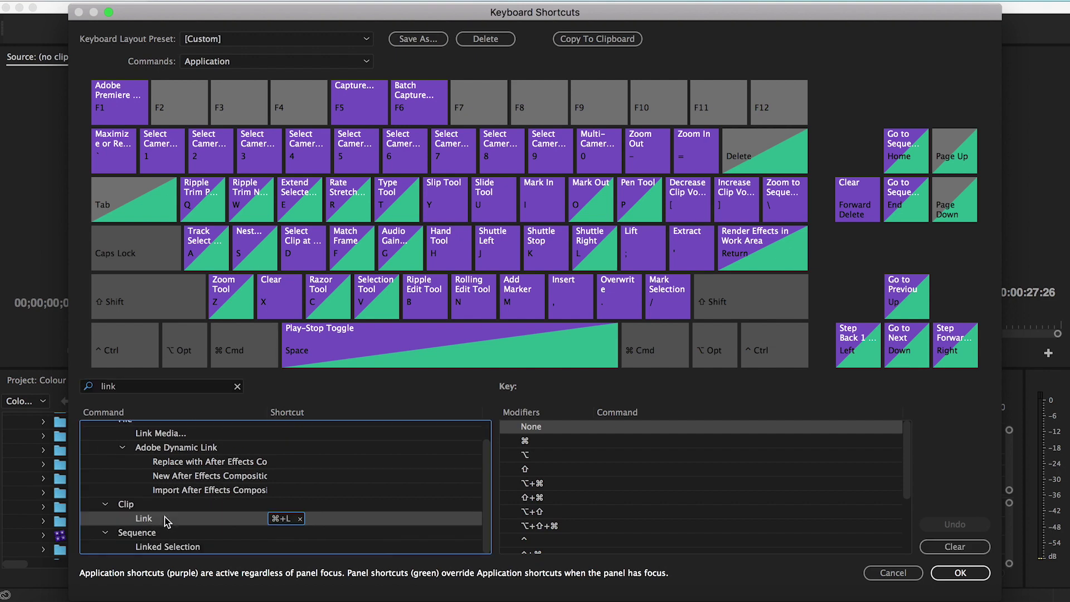
pyautogui.click(330, 521)
pyautogui.press('d')
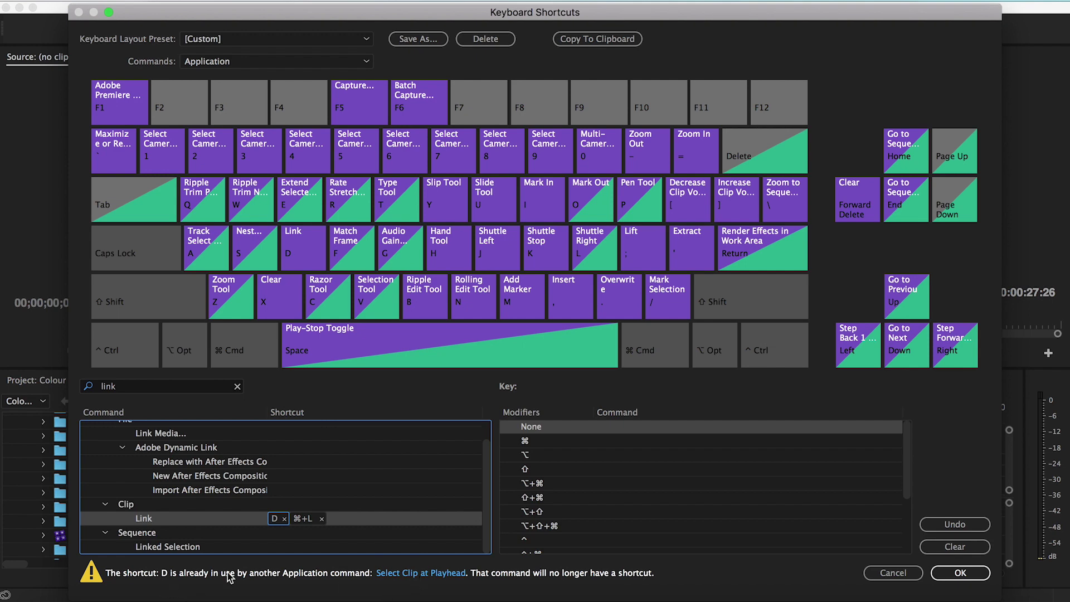
pyautogui.click(954, 577)
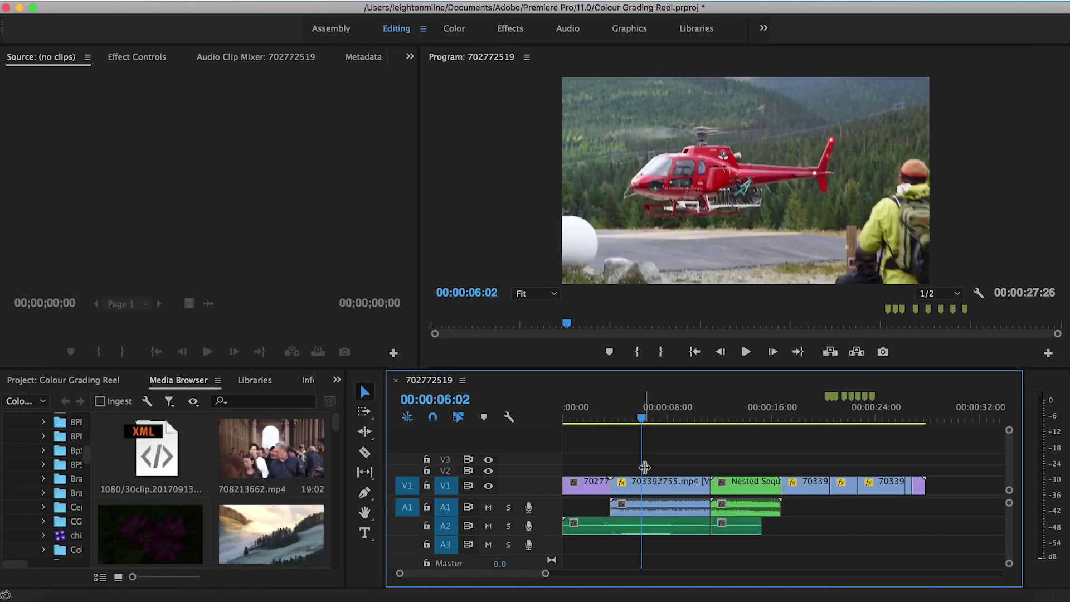
# Unlink clip 703392755.mp4 with D and test moving its A1 audio alone, then undo the move.
pyautogui.click(648, 481)
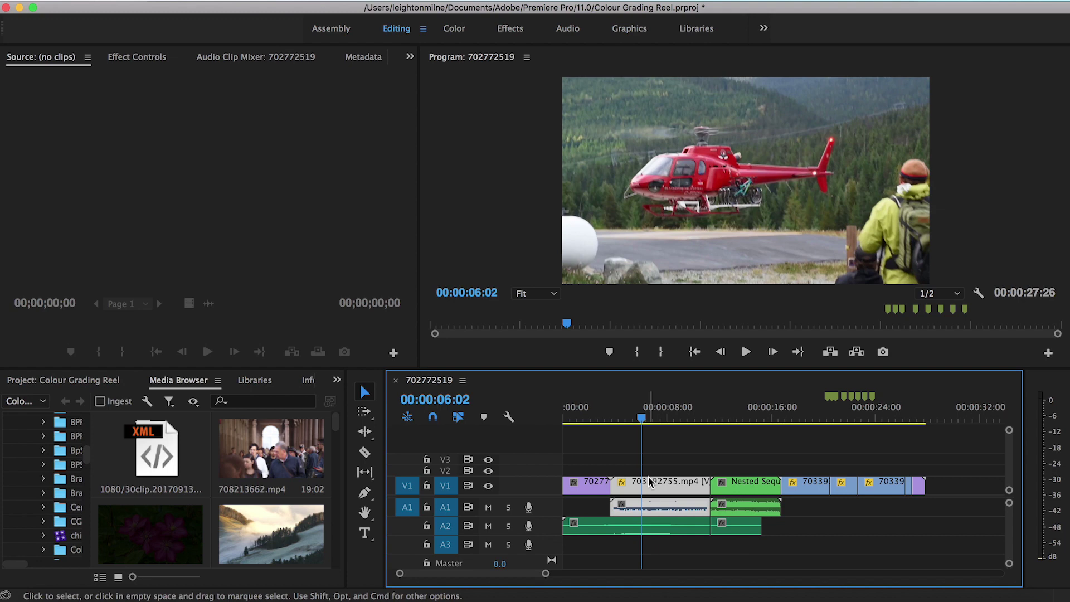
pyautogui.moveTo(649, 488); pyautogui.dragTo(625, 487)
pyautogui.press('super+l')
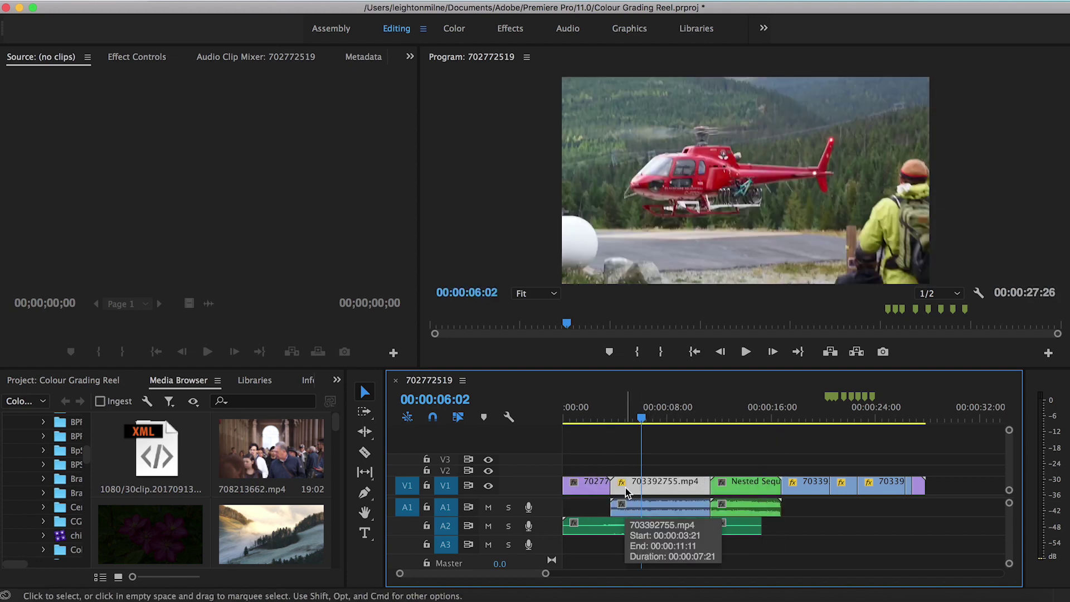
pyautogui.click(659, 505)
pyautogui.moveTo(657, 500); pyautogui.dragTo(831, 513)
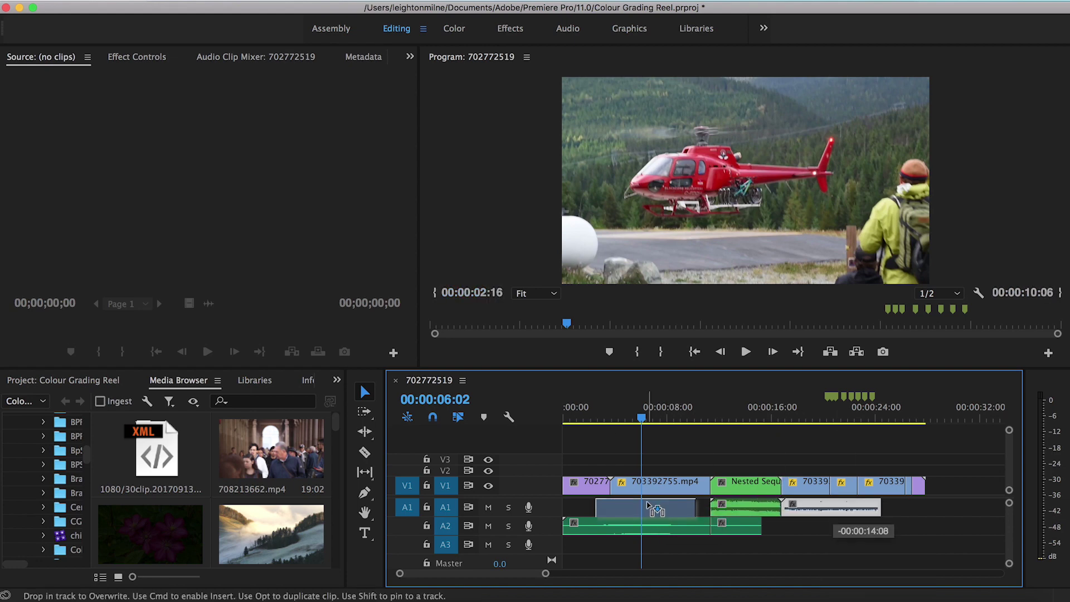
pyautogui.press('super+z')
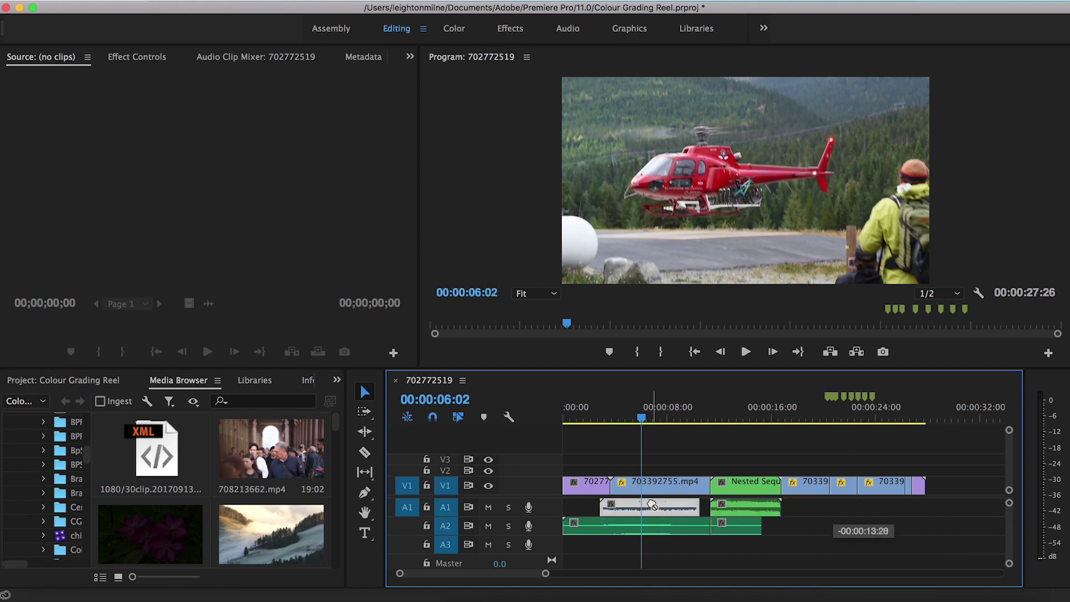
# Play the sequence from near the start, then park the playhead at about 8 seconds.
pyautogui.click(593, 411)
pyautogui.press('space')
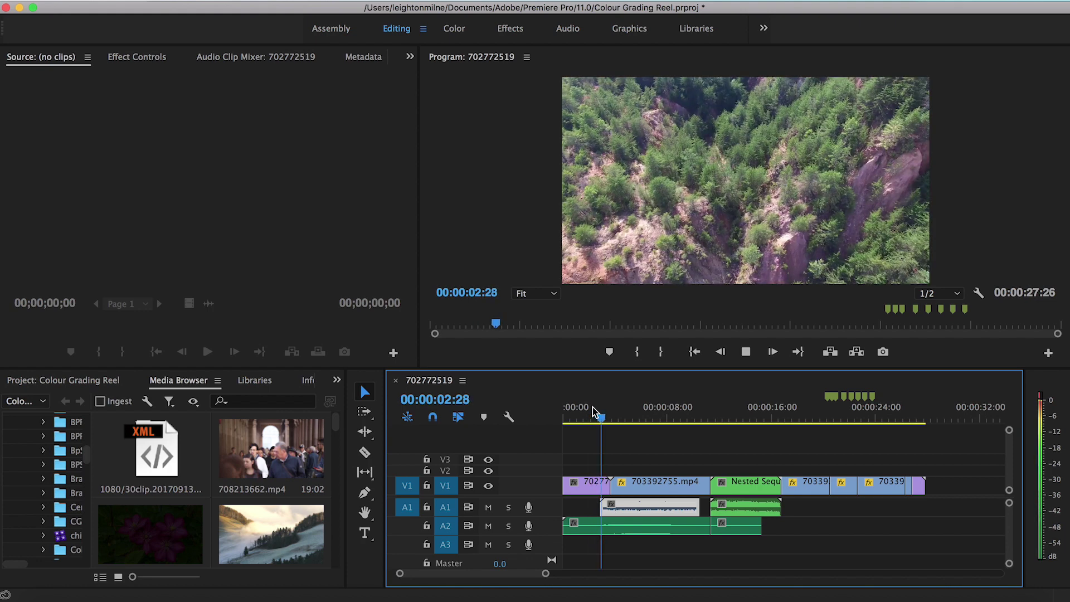
pyautogui.press('space')
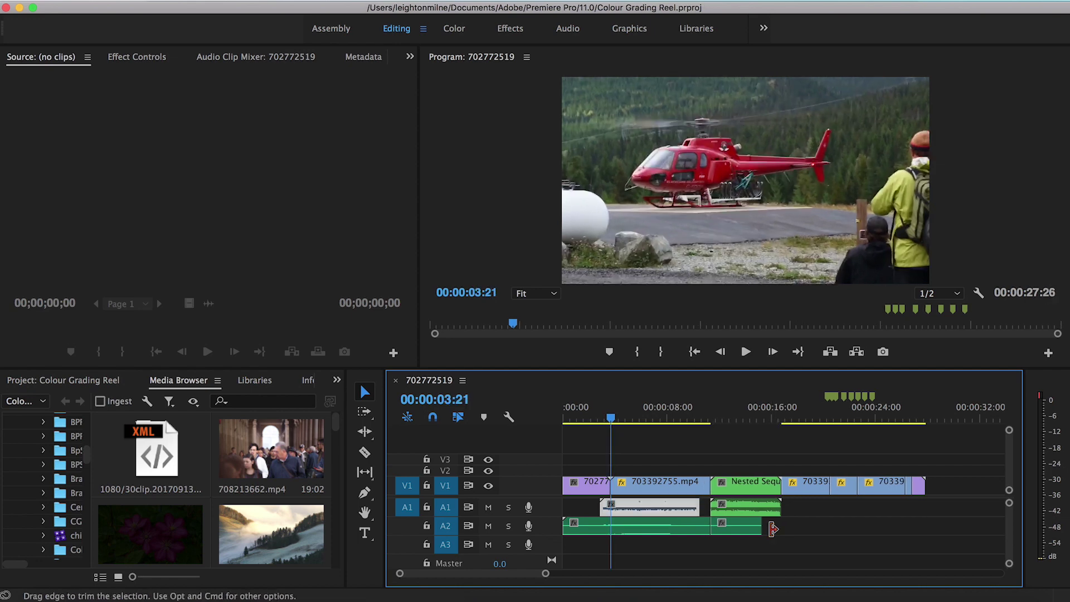
pyautogui.click(678, 419)
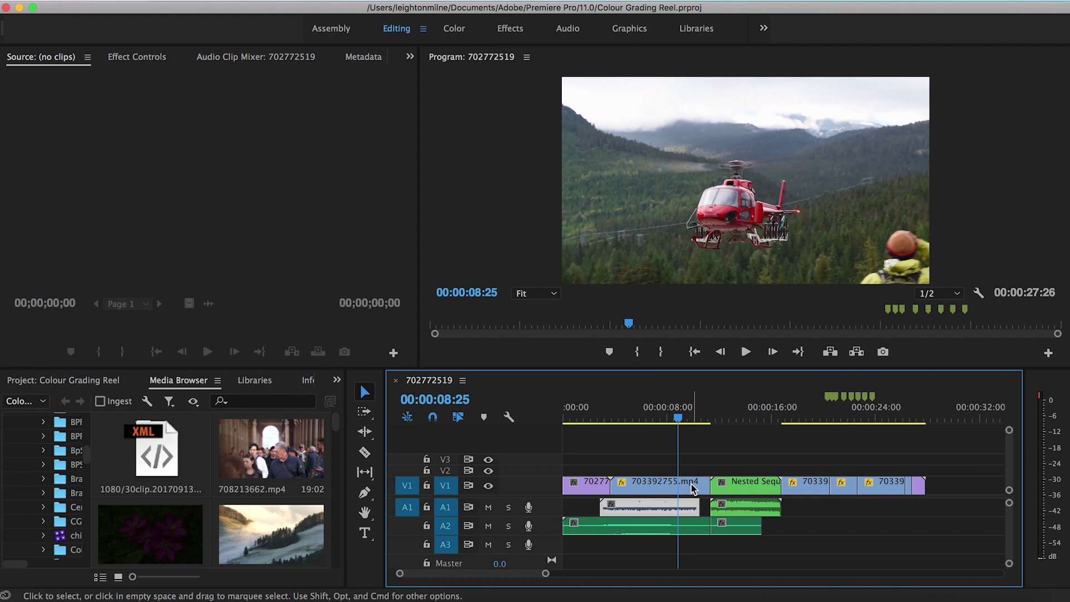
pyautogui.moveTo(697, 484); pyautogui.dragTo(687, 486)
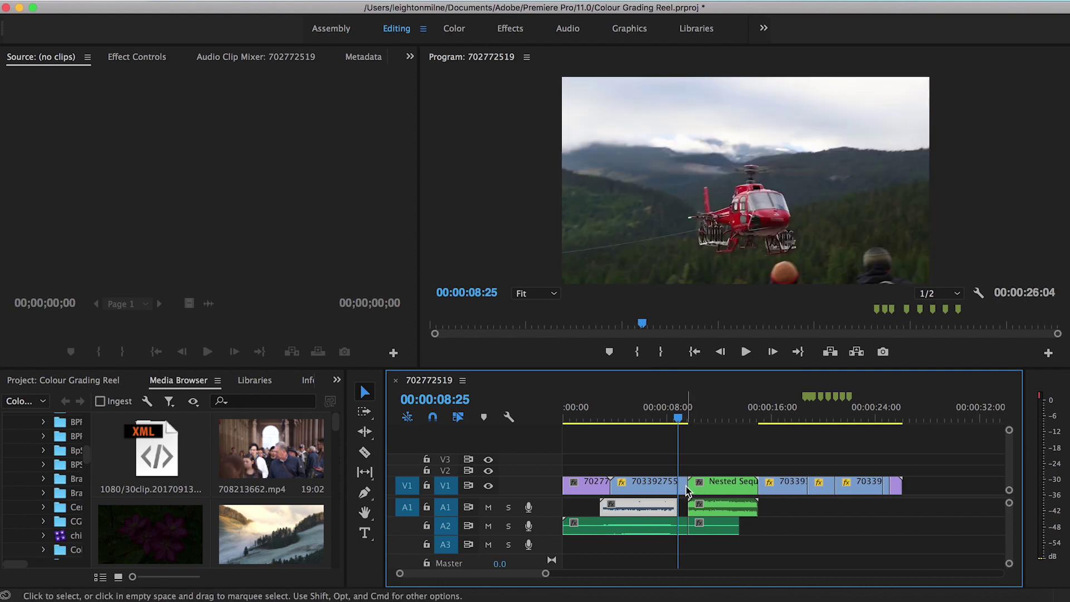
pyautogui.press('super+z')
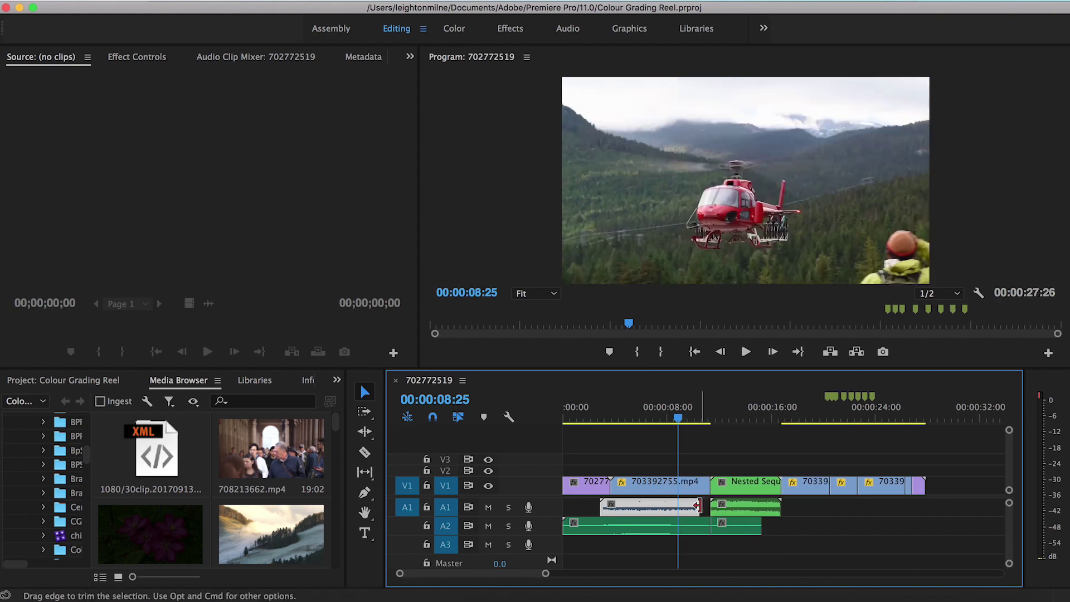
pyautogui.moveTo(698, 504); pyautogui.dragTo(632, 505)
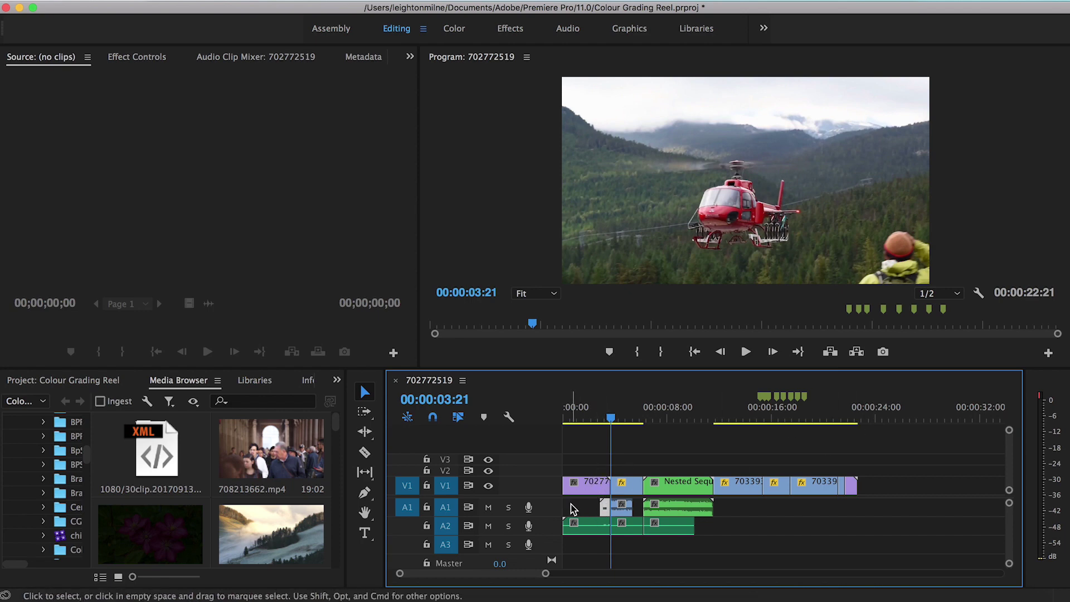
pyautogui.press('super+z')
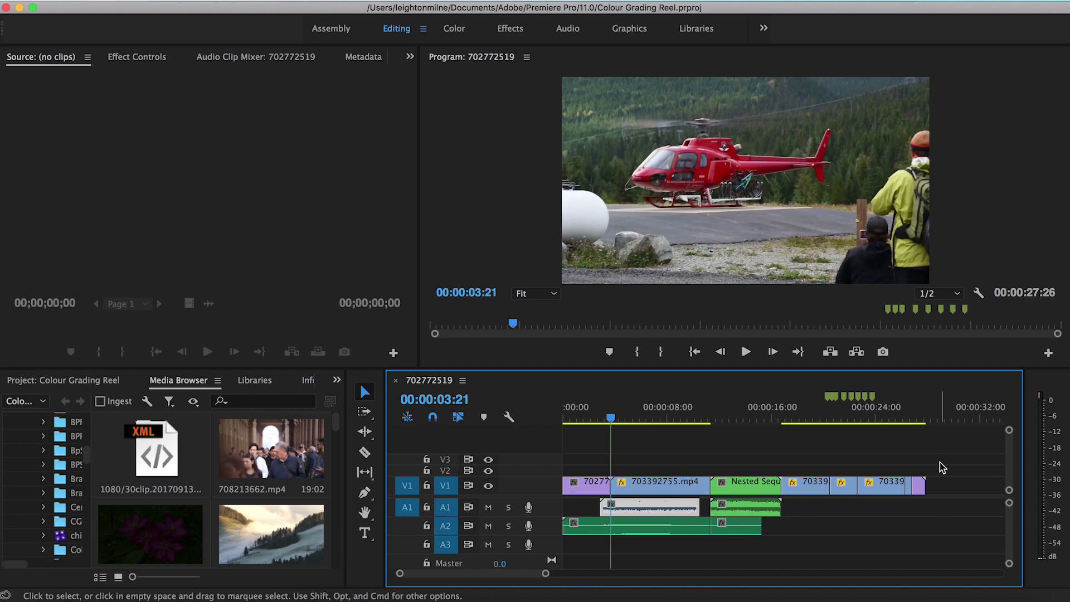
pyautogui.press('=')
pyautogui.press('r')
pyautogui.moveTo(946, 485)
pyautogui.mouseDown()
pyautogui.moveTo(972, 486)
pyautogui.moveTo(895, 485)
pyautogui.moveTo(927, 486)
pyautogui.mouseUp()
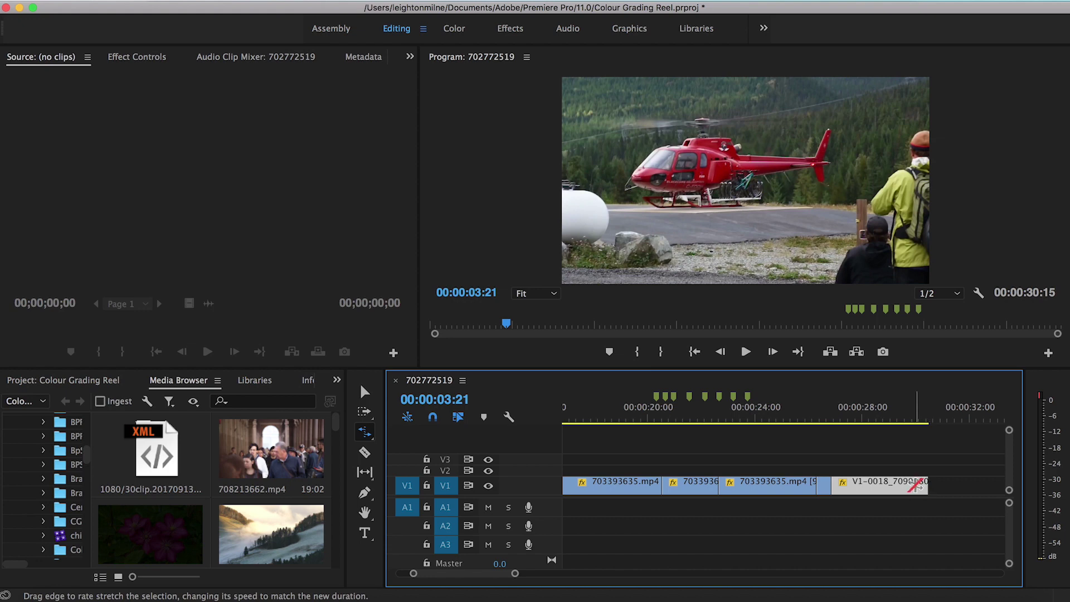
# Scrub the playhead over the last V1 clip to 00:00:27:22, then open Keyboard Shortcuts with Opt+Cmd+K.
pyautogui.moveTo(927, 486)
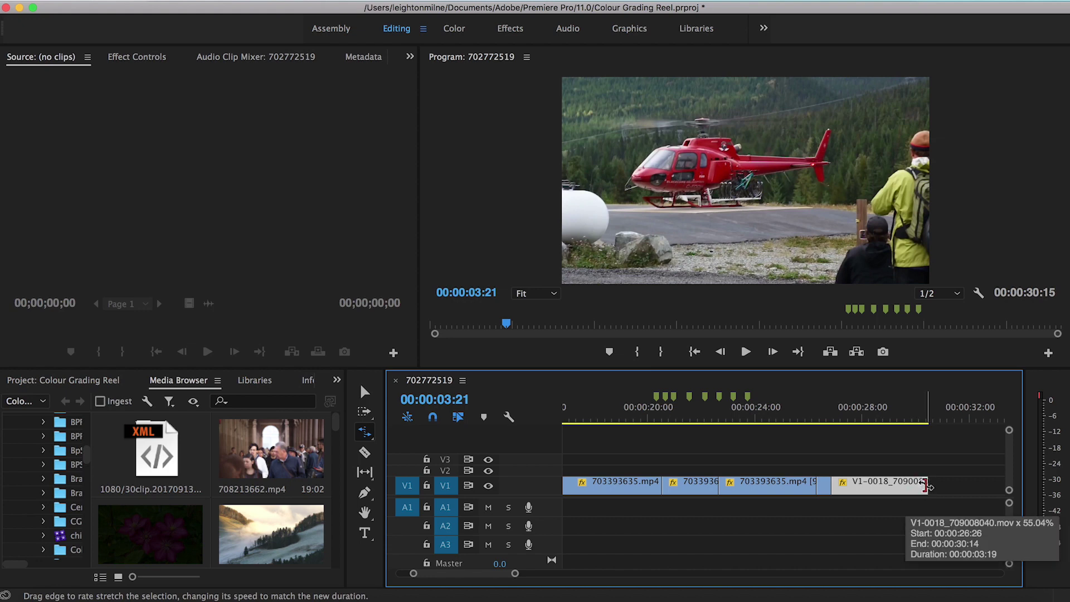
pyautogui.click(899, 419)
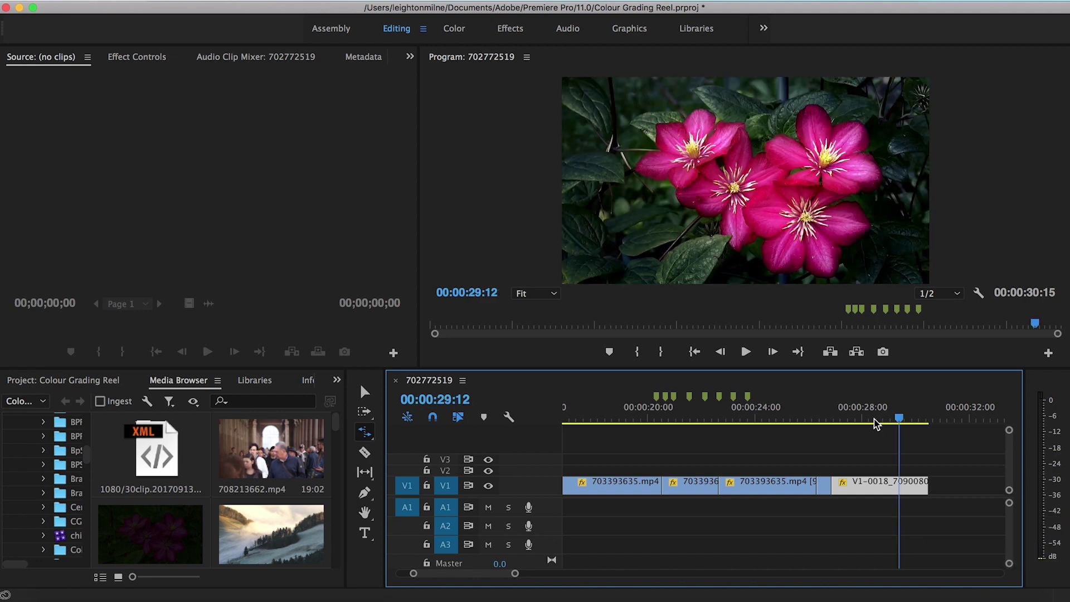
pyautogui.click(819, 417)
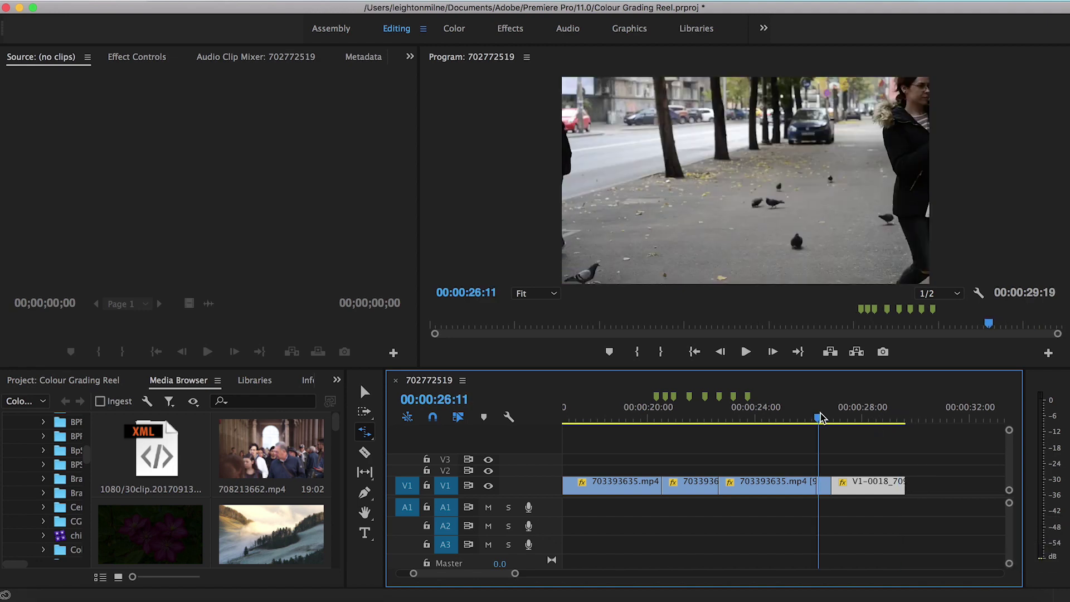
pyautogui.moveTo(820, 412); pyautogui.dragTo(856, 413)
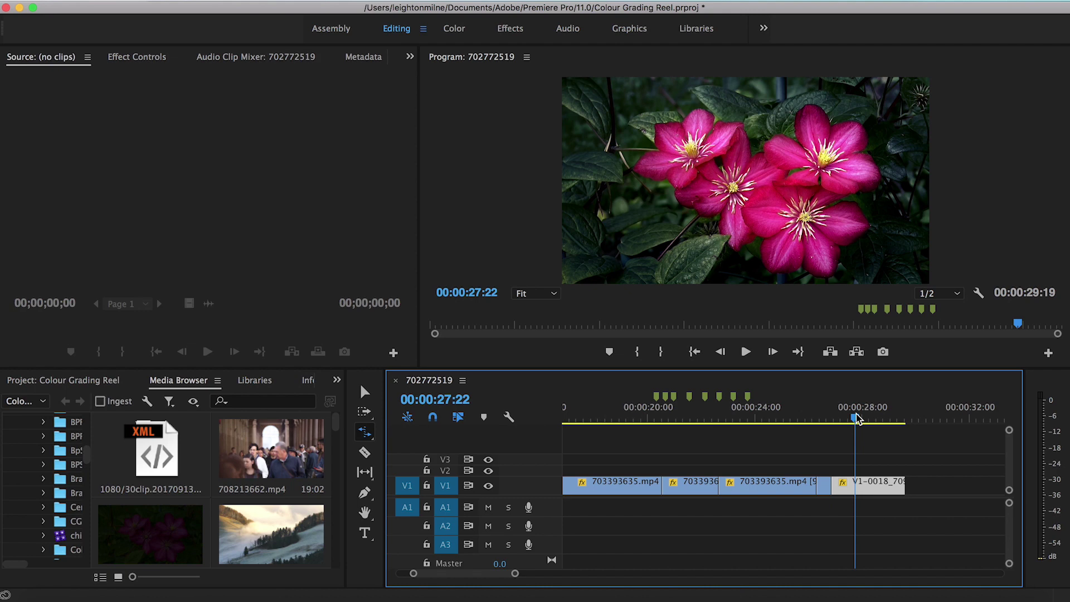
pyautogui.press('alt+super+k')
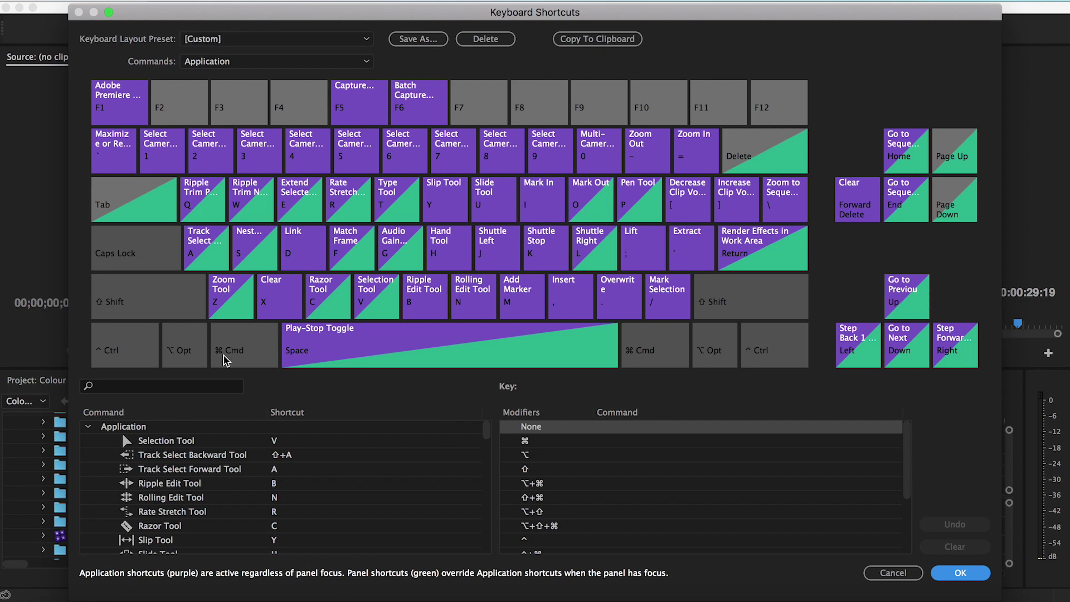
# Search 'speed', add E as an extra Speed/Duration shortcut, and confirm with OK.
pyautogui.click(176, 387)
pyautogui.write('spee')
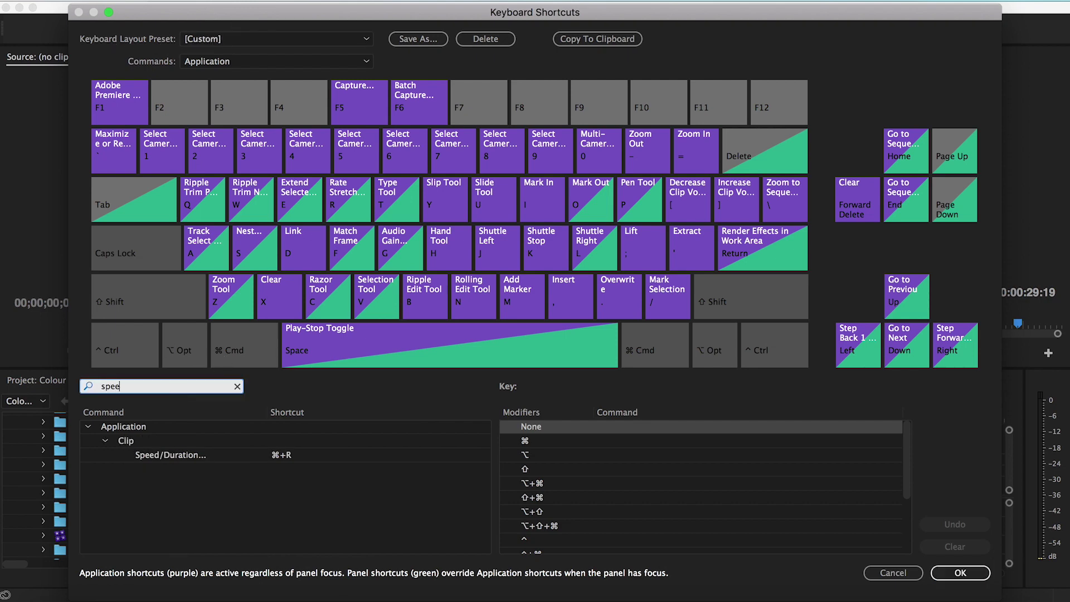
pyautogui.write('d')
pyautogui.click(308, 456)
pyautogui.click(310, 457)
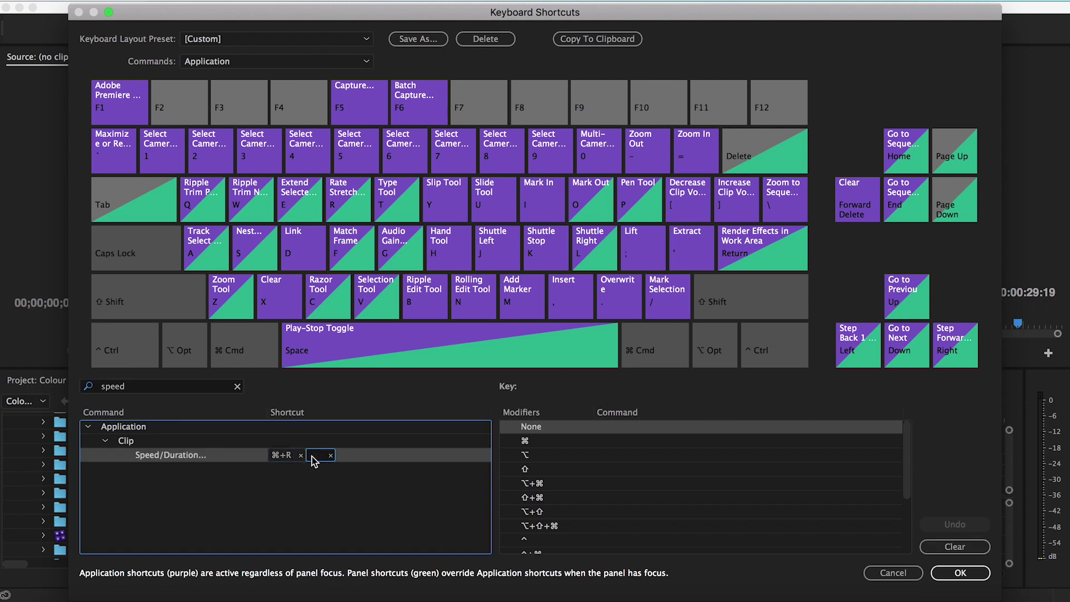
pyautogui.press('e')
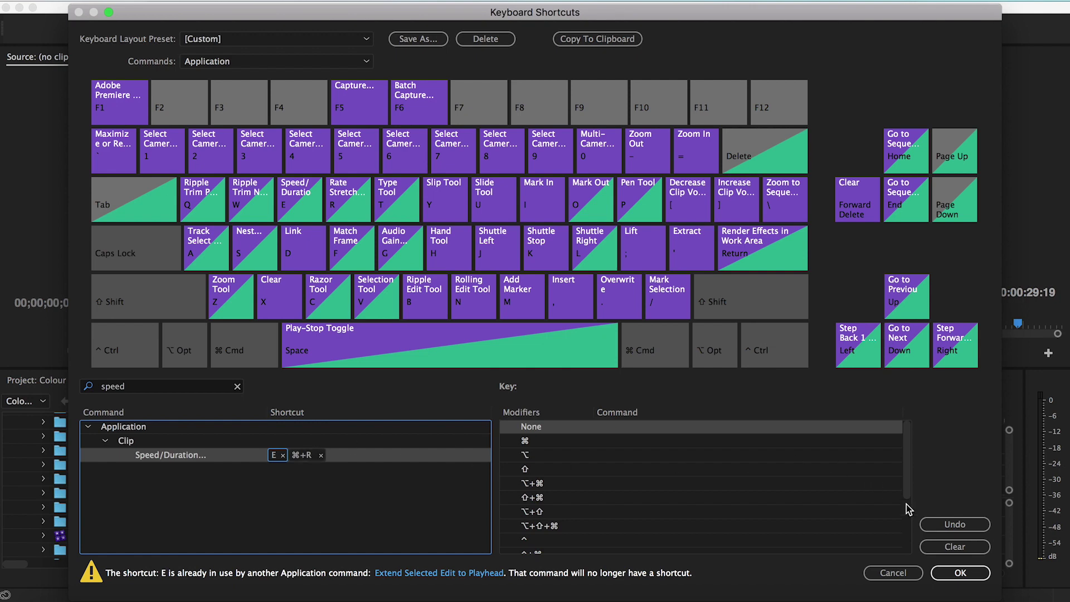
pyautogui.click(970, 574)
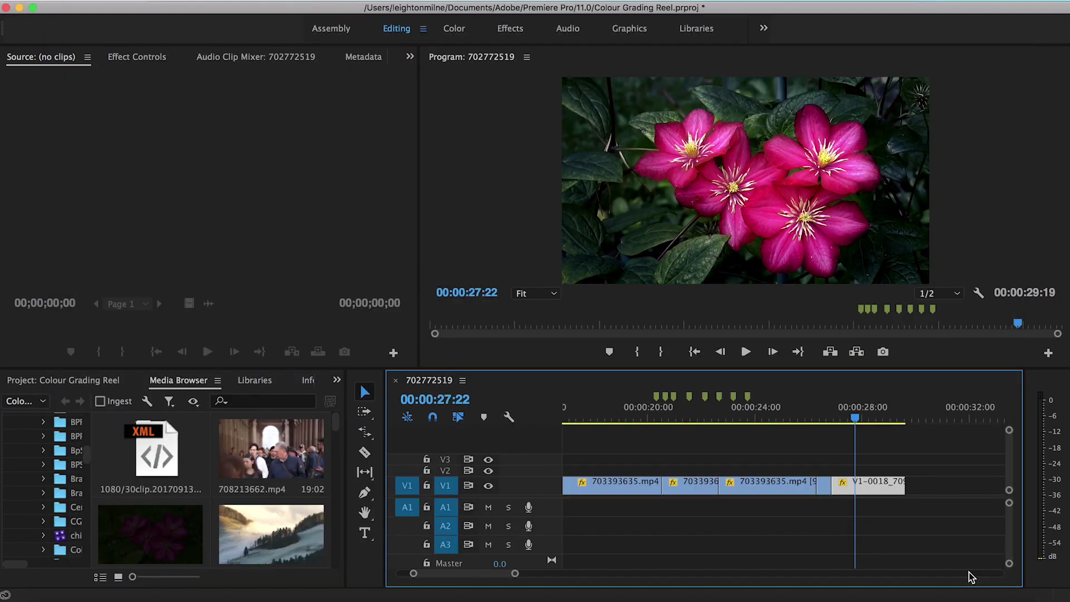
# Use the E shortcut to set the last V1 clip's speed to 50%, leaving reverse off.
pyautogui.press('e')
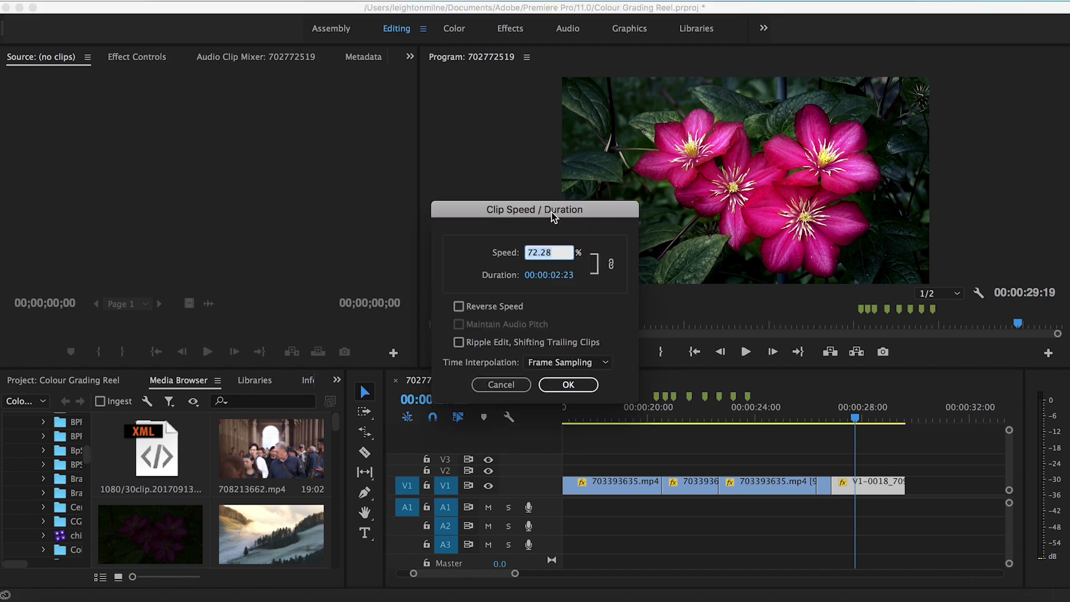
pyautogui.write('50')
pyautogui.click(459, 306)
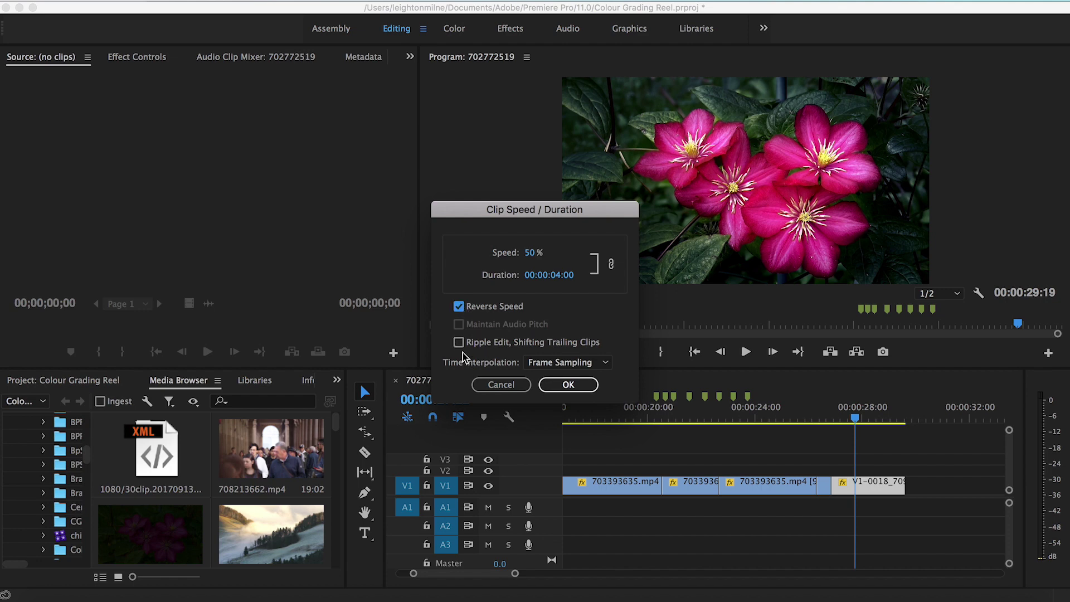
pyautogui.click(459, 306)
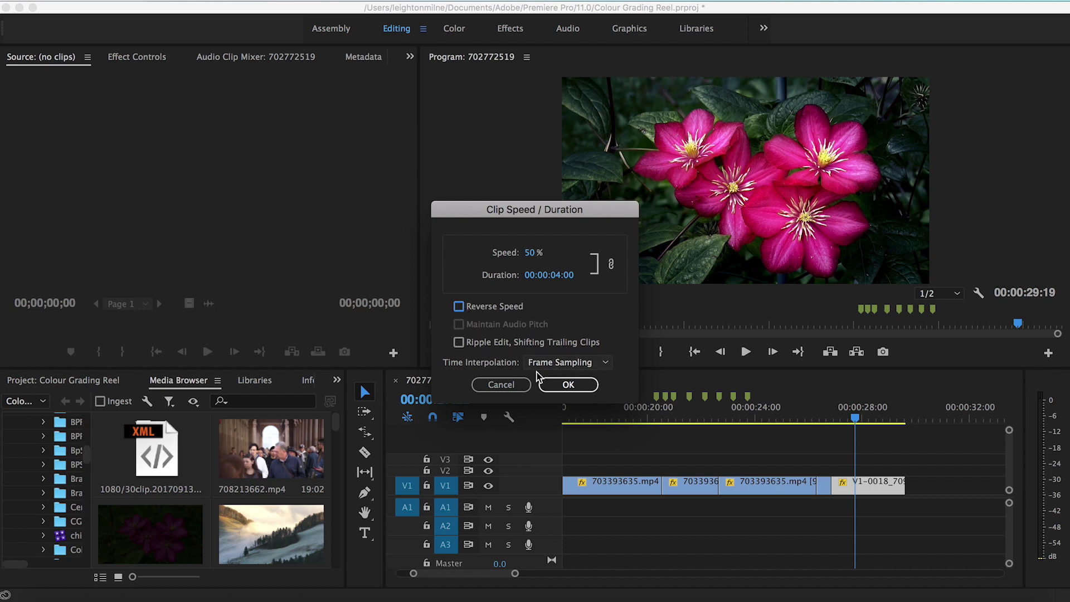
pyautogui.click(567, 384)
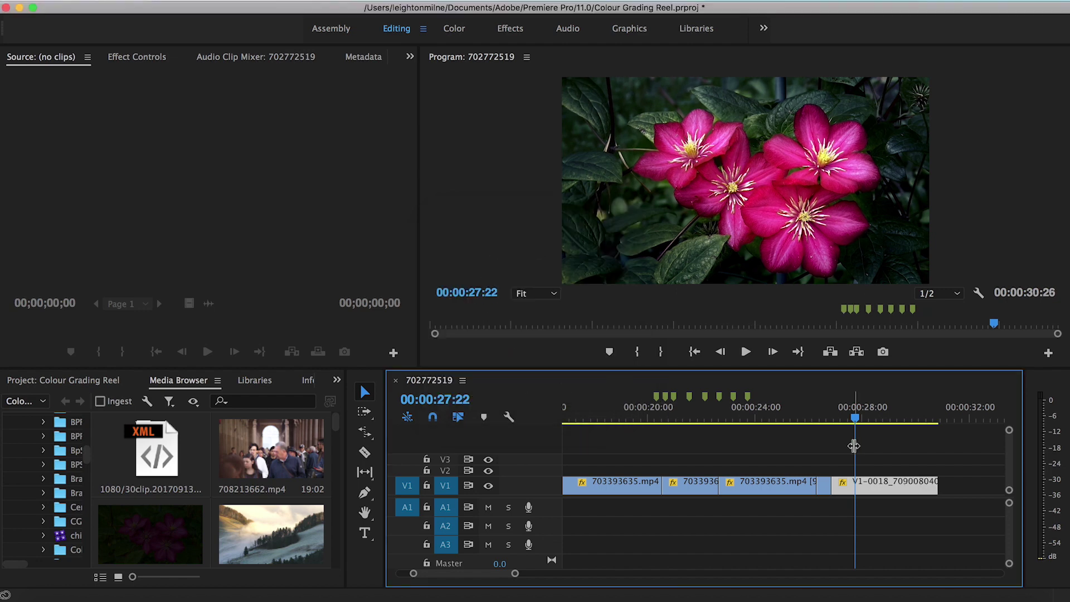
# Reopen the clip's Speed/Duration dialog from its context menu and cancel without changes.
pyautogui.rightClick(871, 487)
pyautogui.scroll(-5, 836, 557)
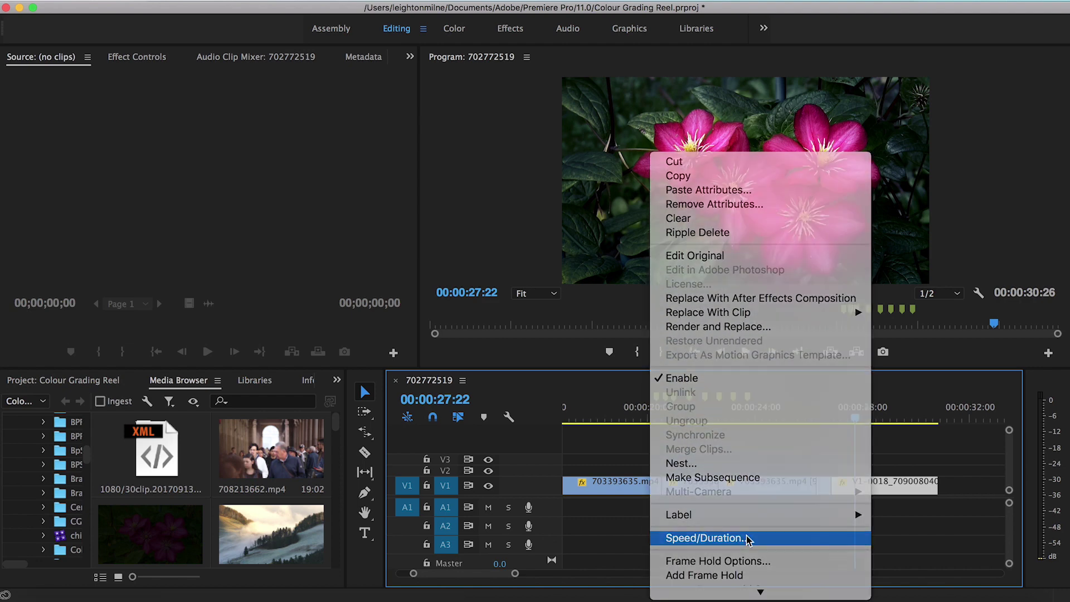
pyautogui.click(747, 537)
pyautogui.click(500, 383)
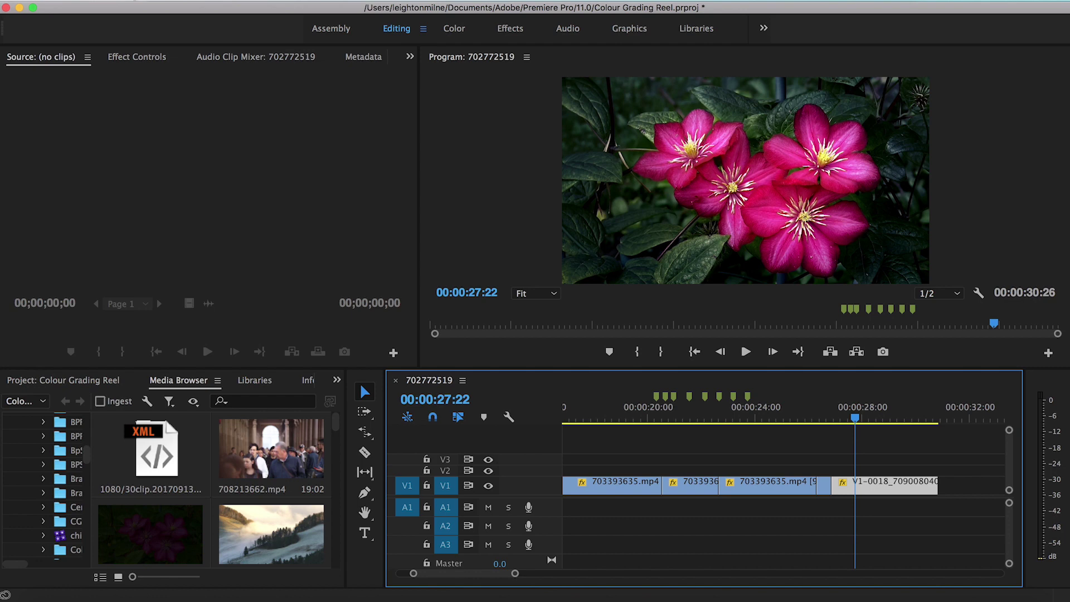
pyautogui.click(81, 1)
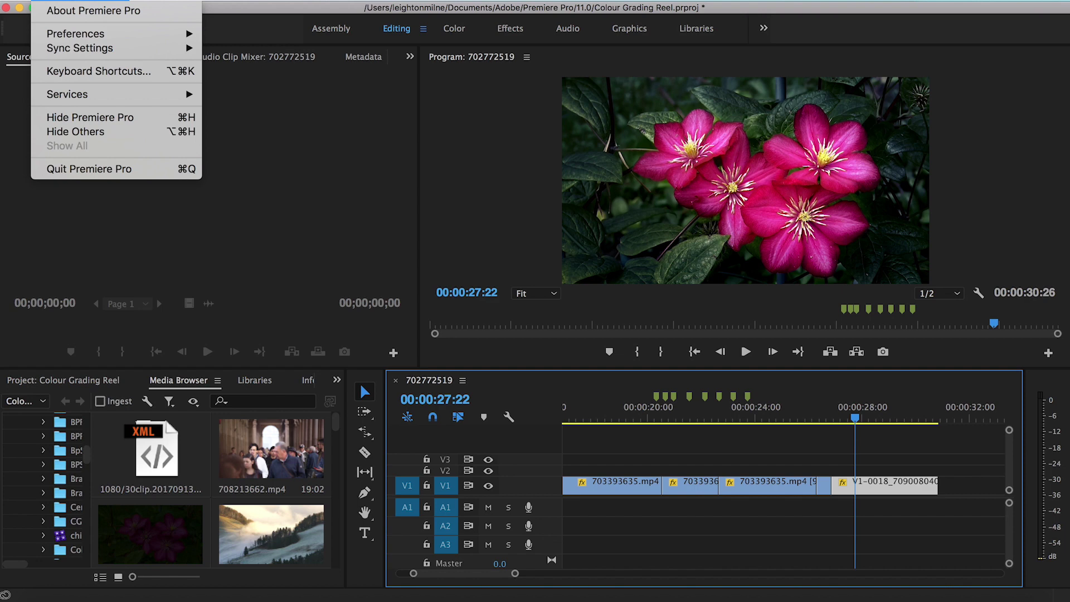
# Save the current shortcut layout as the preset CustomPreset1.
pyautogui.click(119, 72)
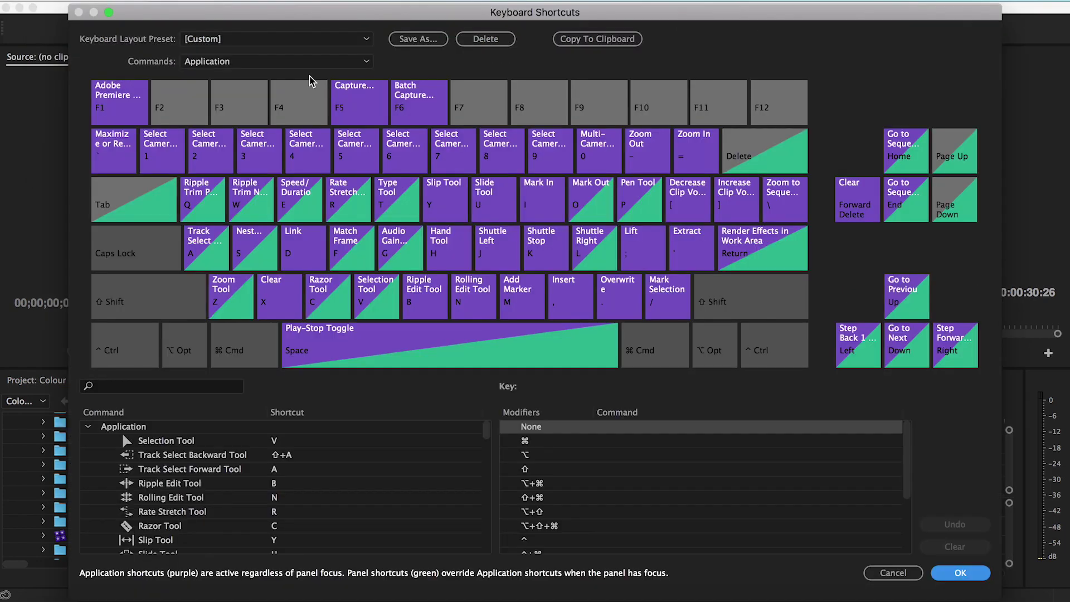
pyautogui.click(406, 44)
pyautogui.click(633, 327)
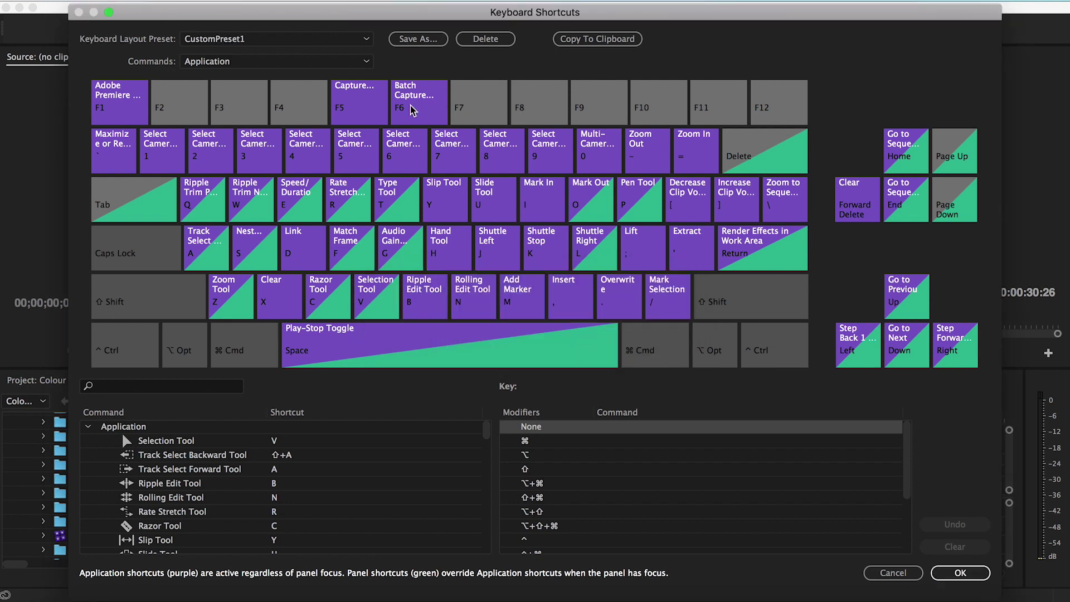
# Browse the list of saved keyboard shortcut presets.
pyautogui.click(351, 39)
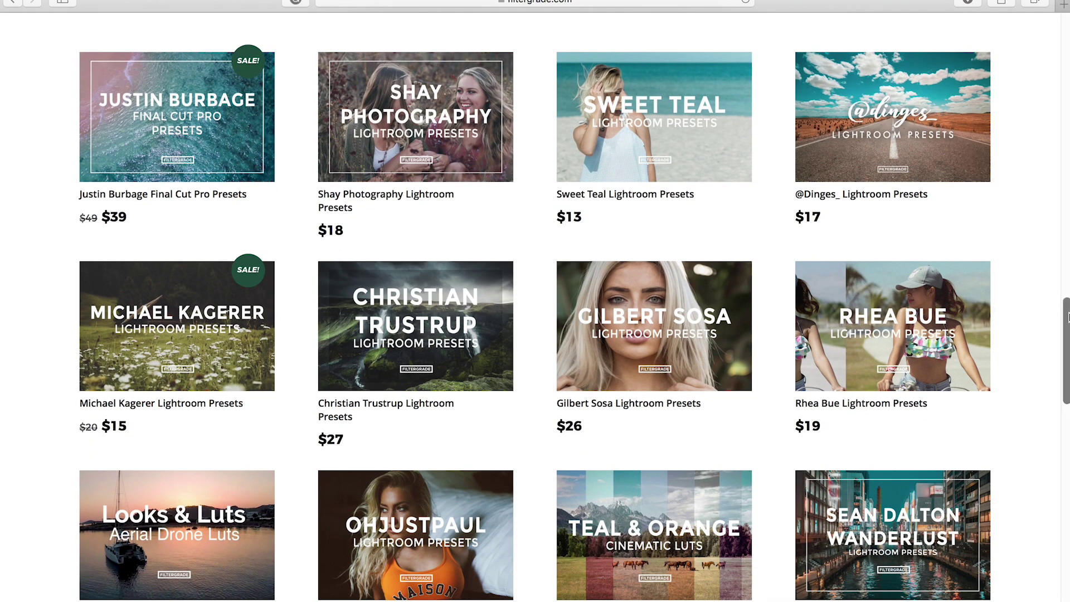
pyautogui.scroll(-1, 1067, 316)
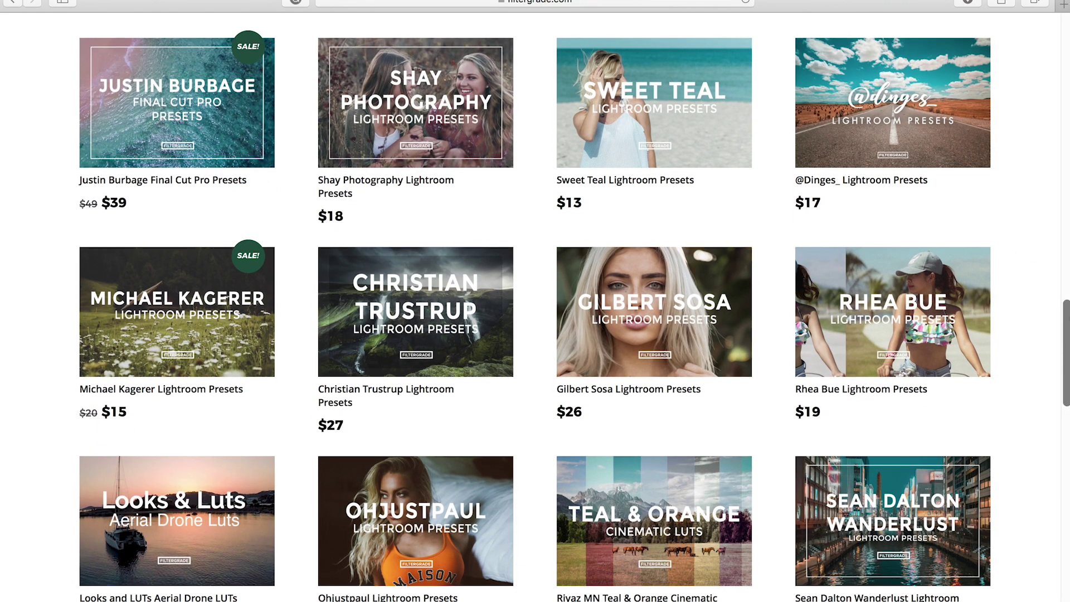
pyautogui.scroll(-3, 1007, 320)
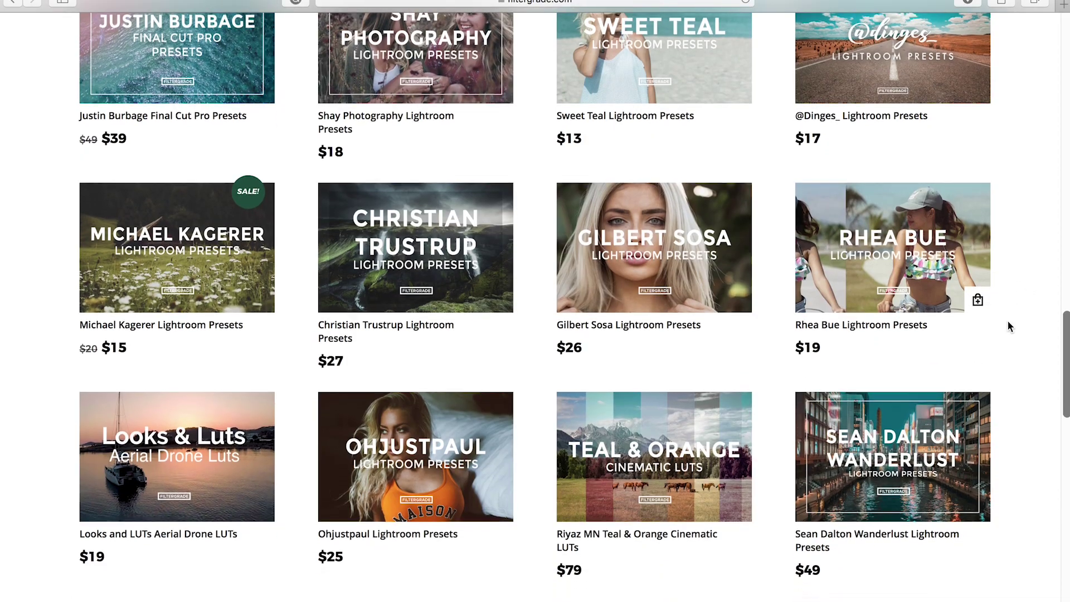